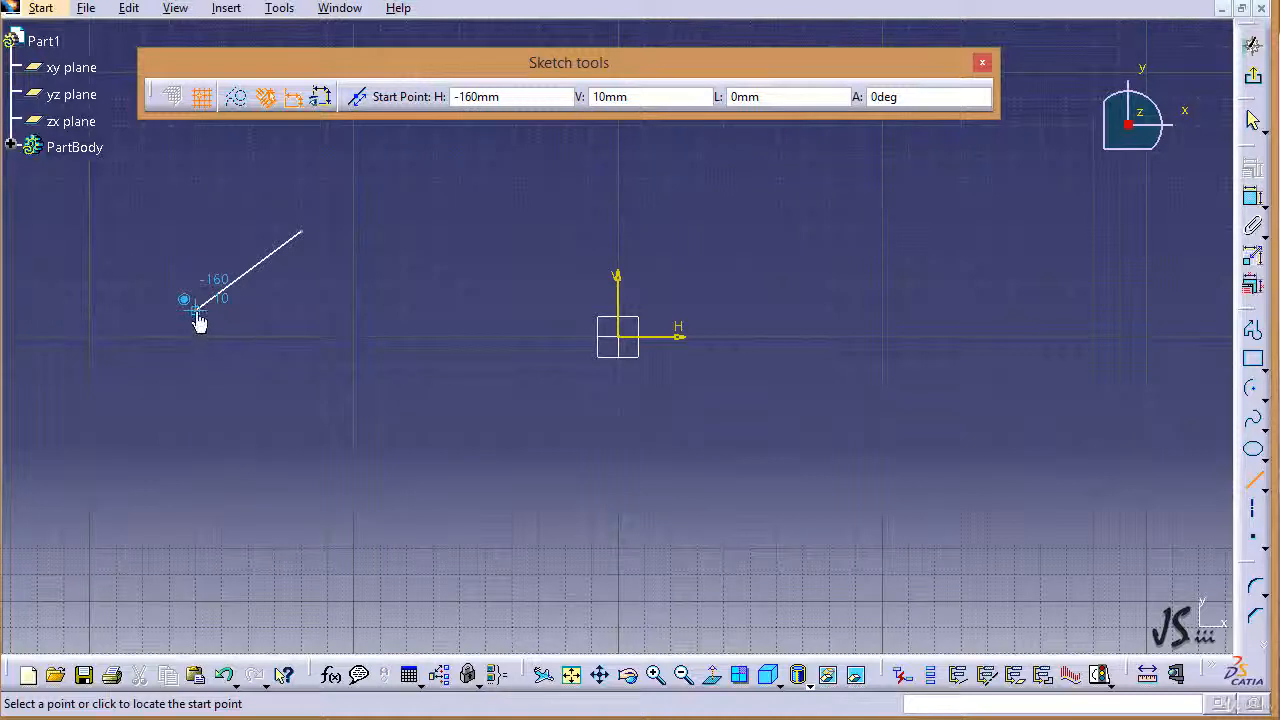
Sketch a line from the existing line's lower endpoint to form a V, plus two separate slanted lines beside and above the origin
click(196, 311)
click(330, 390)
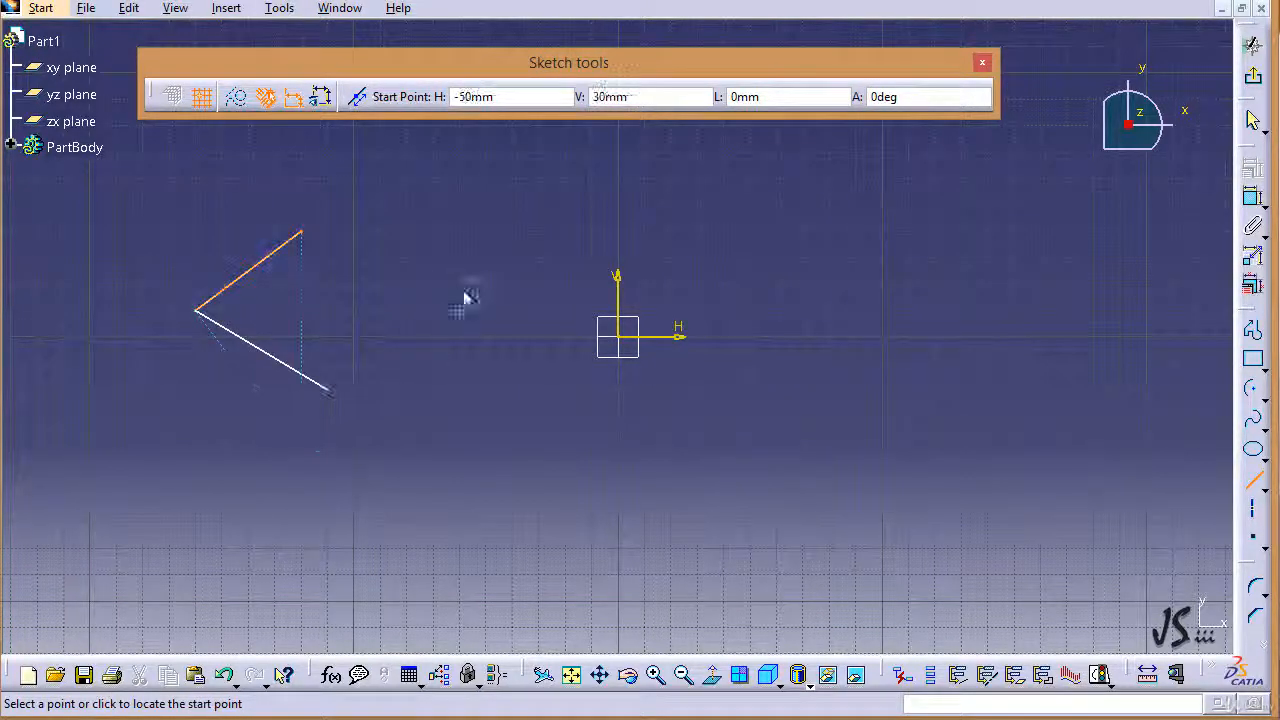
click(512, 258)
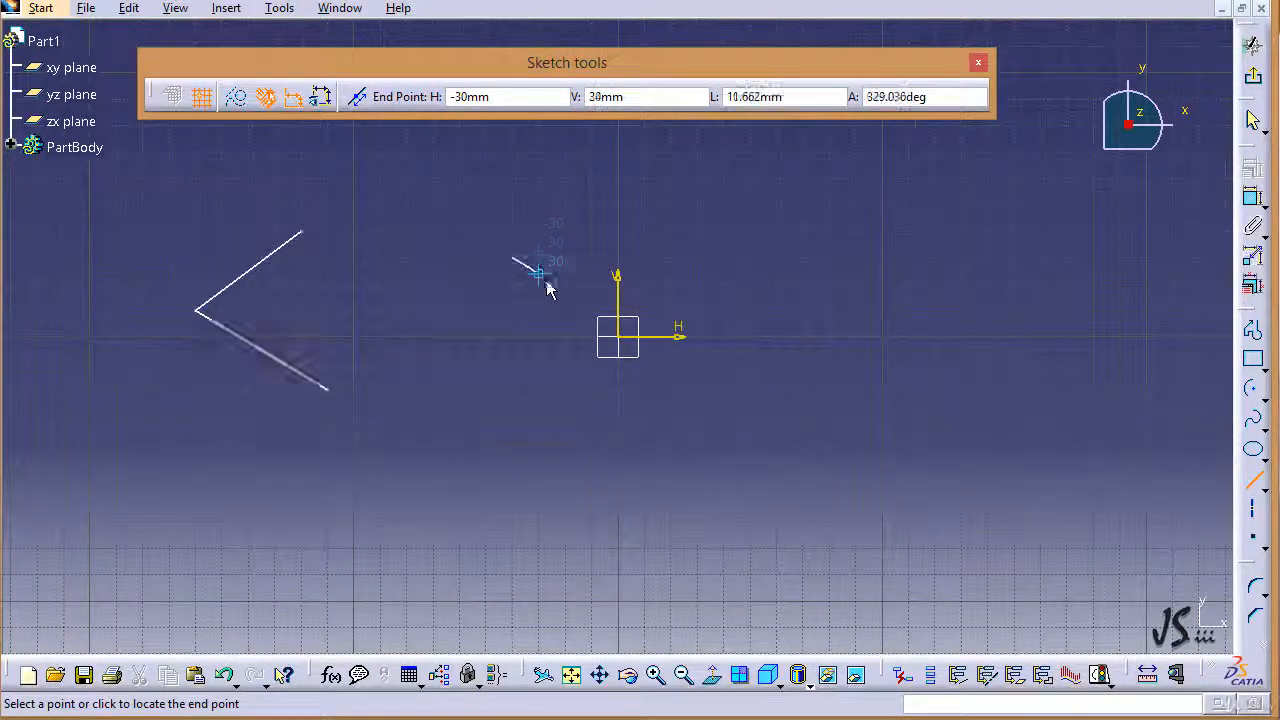
click(622, 418)
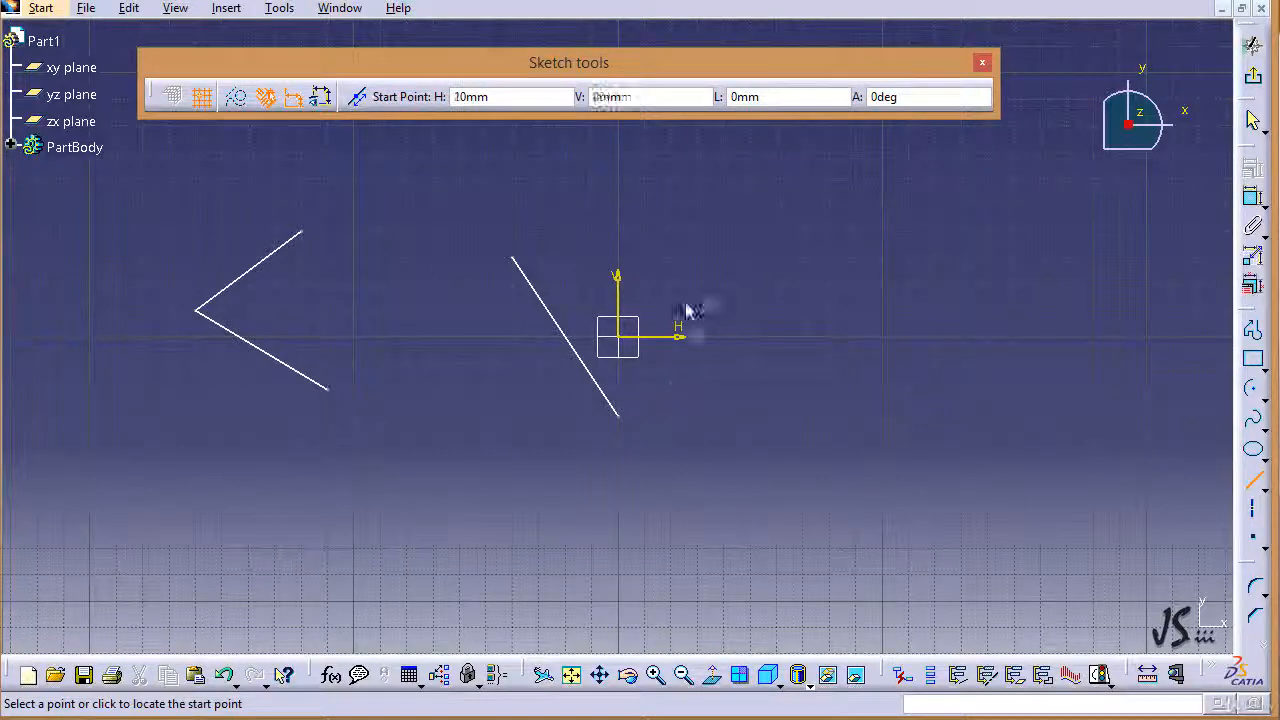
click(618, 231)
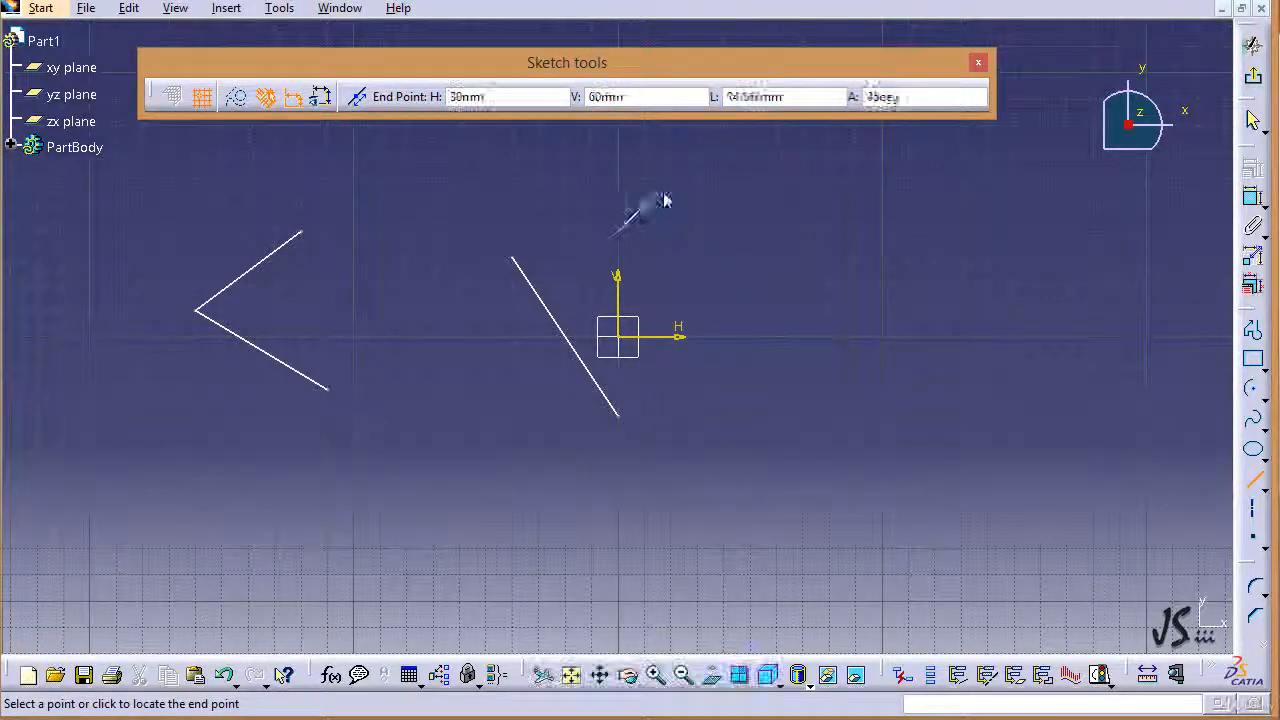
click(722, 205)
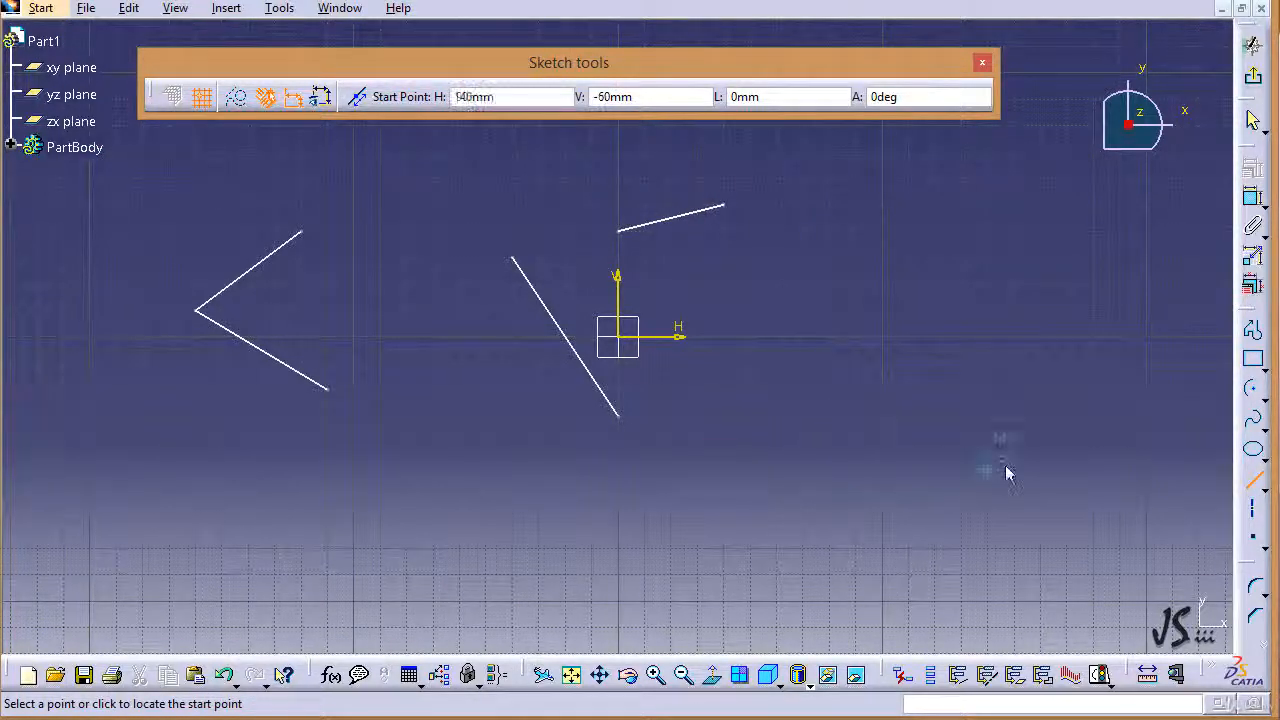
Draw an open arc with its centre at about H 130 mm, V 10 mm, curving on the side facing the lines
click(1251, 390)
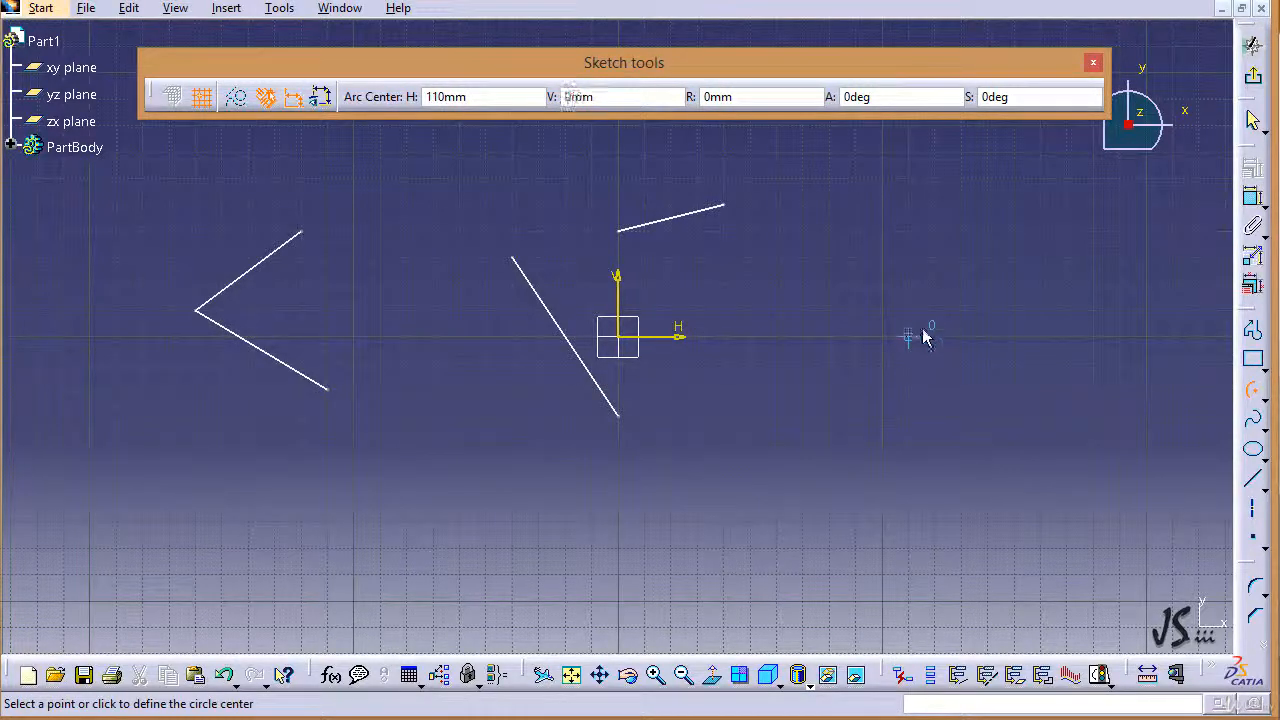
click(962, 311)
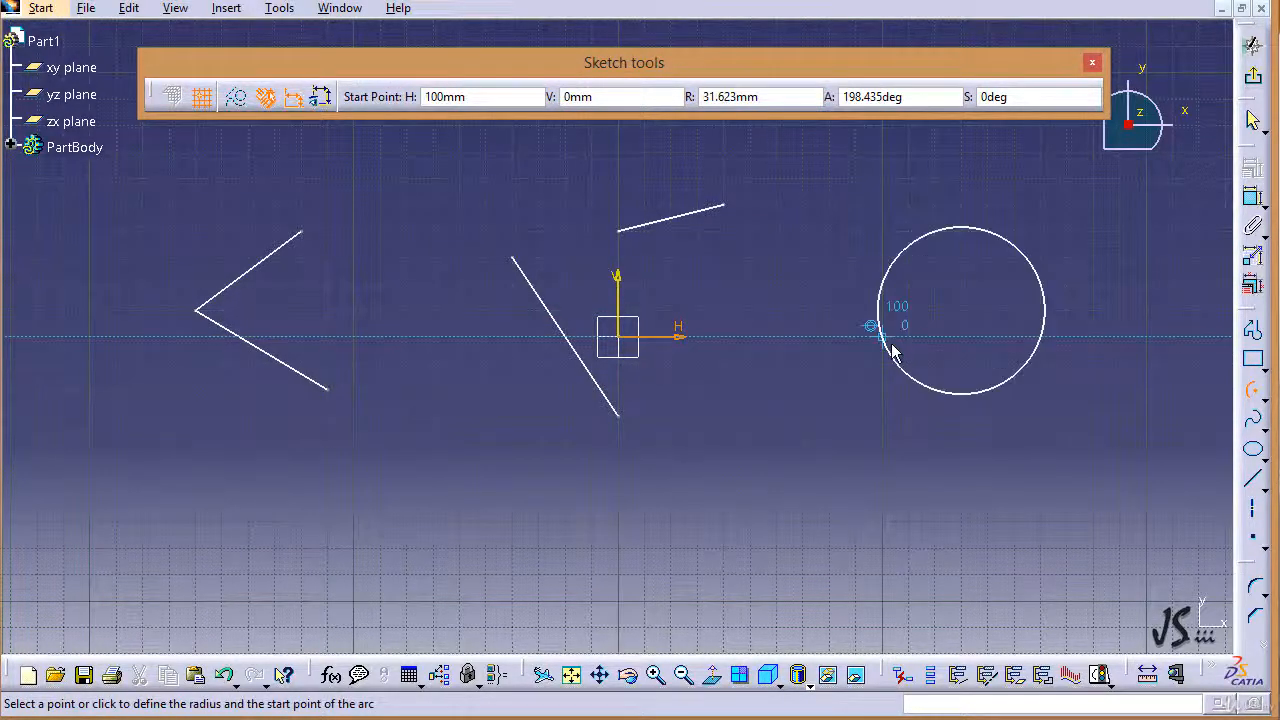
click(909, 363)
click(962, 236)
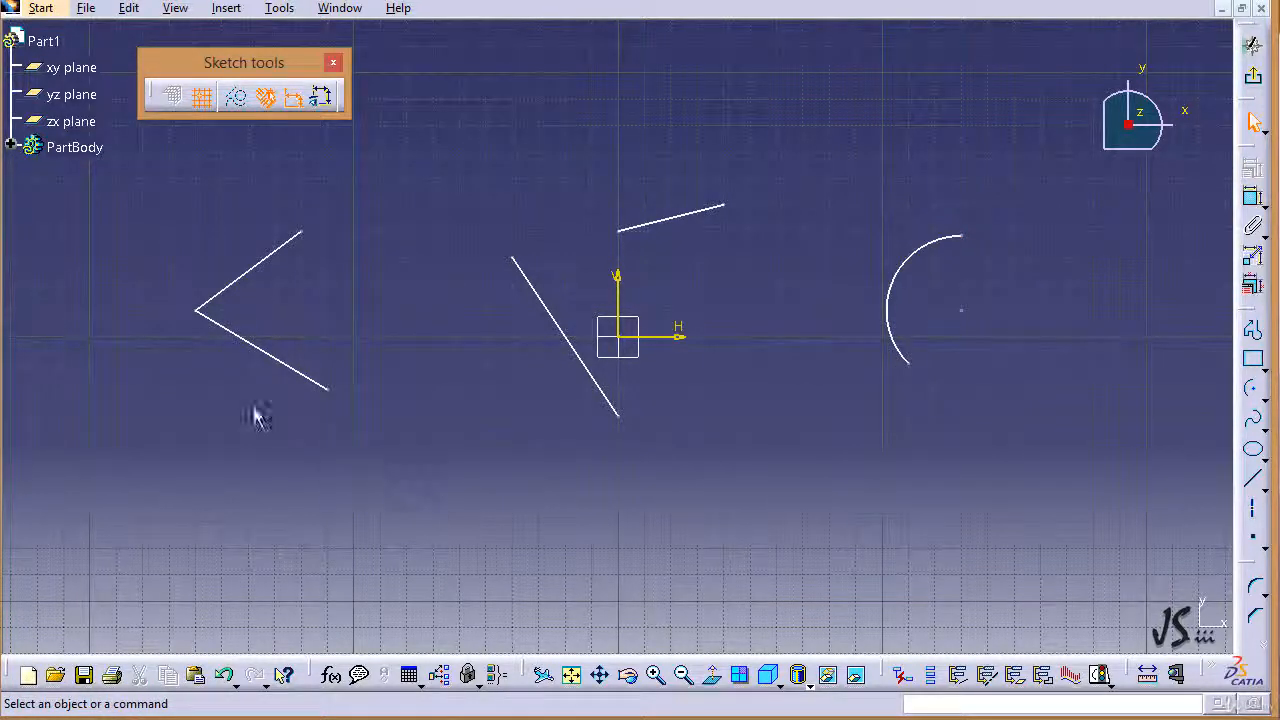
Examine which constraint types are offered for the two V lines when picked individually and when window-selected with their points
click(276, 360)
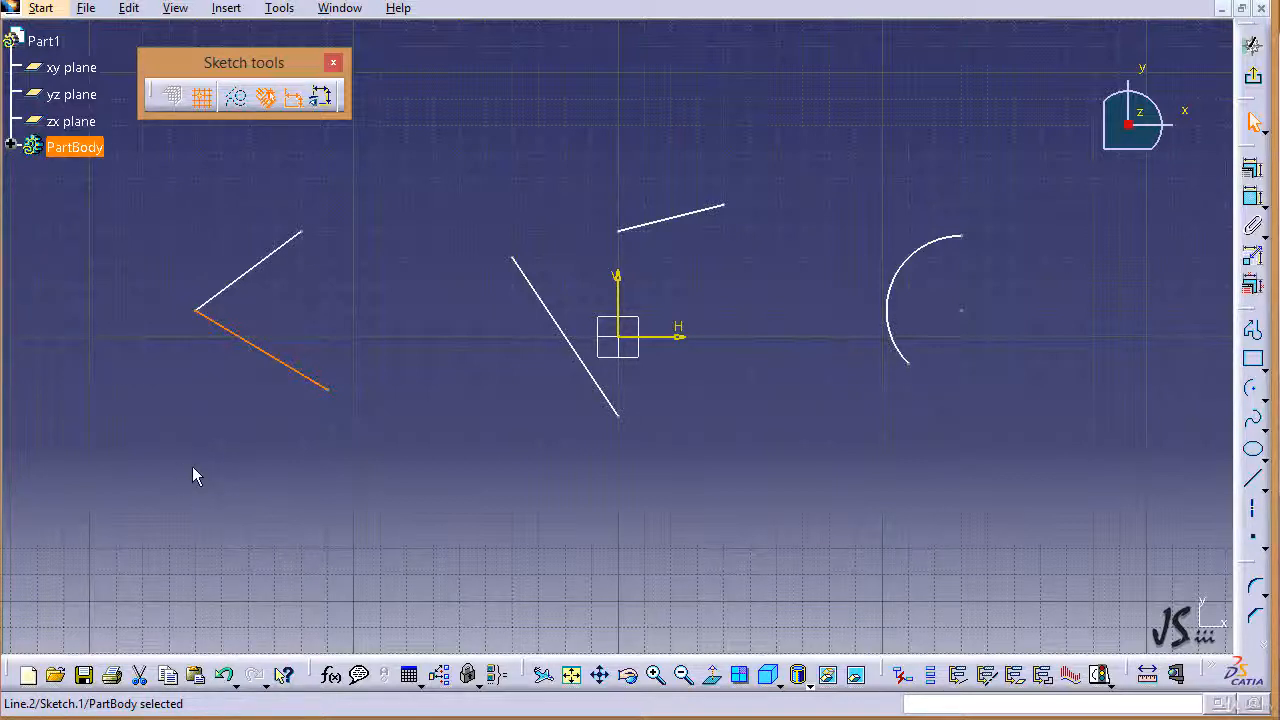
ctrl+click(238, 279)
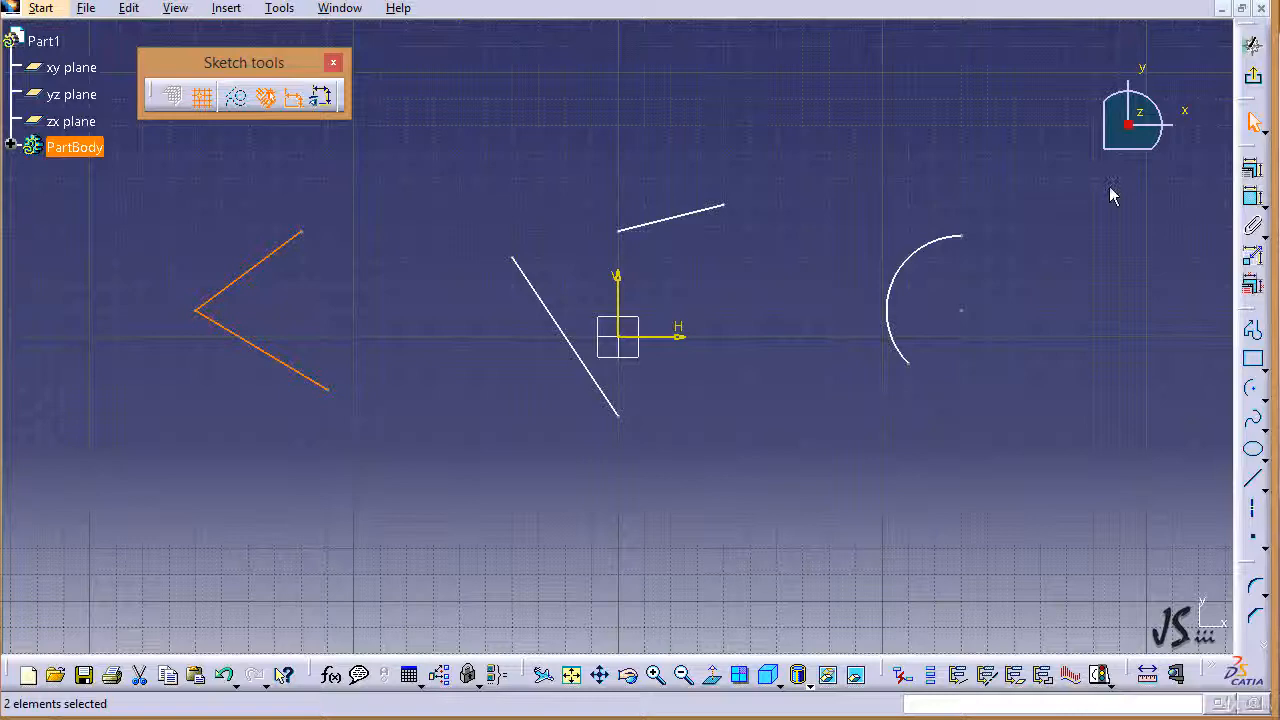
click(1252, 169)
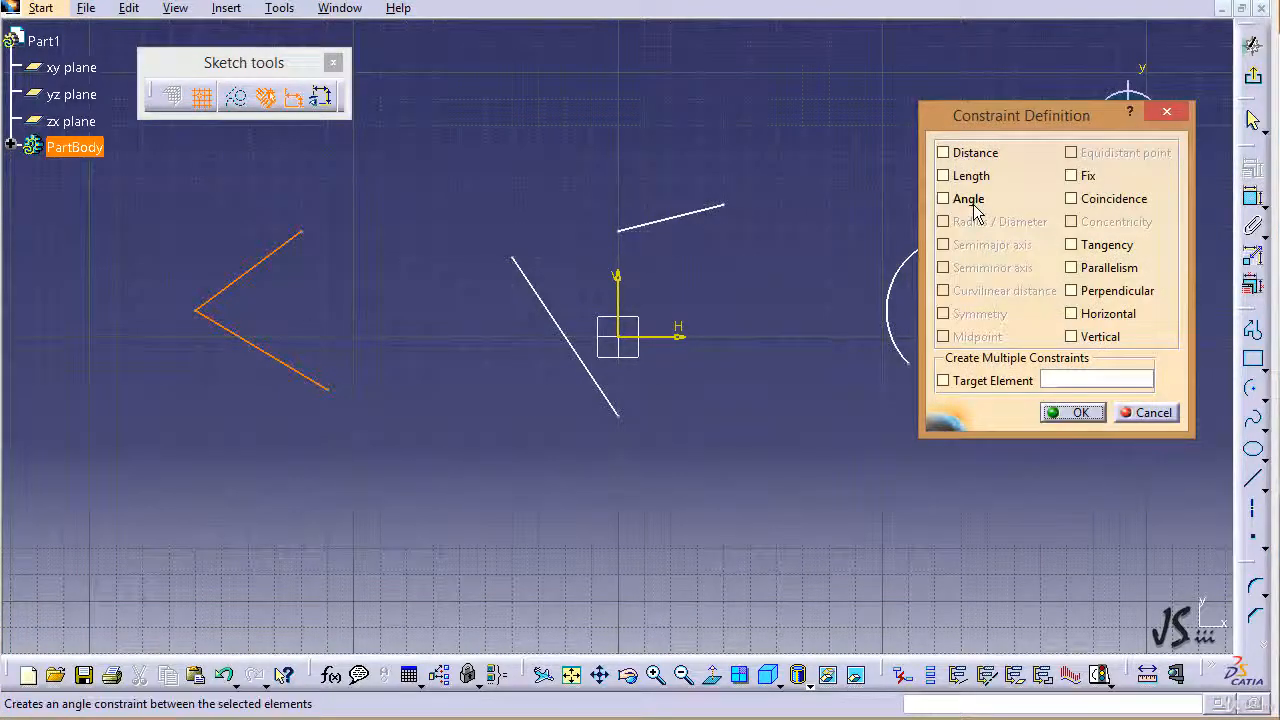
click(1146, 414)
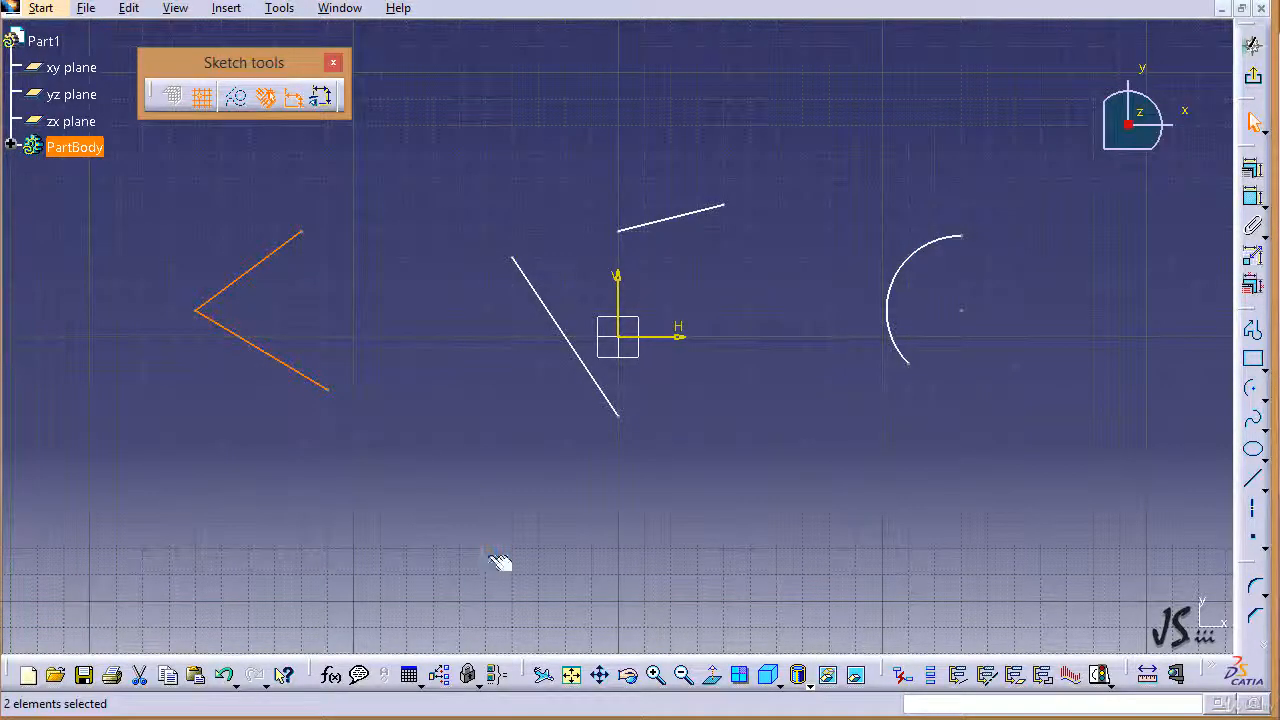
click(379, 349)
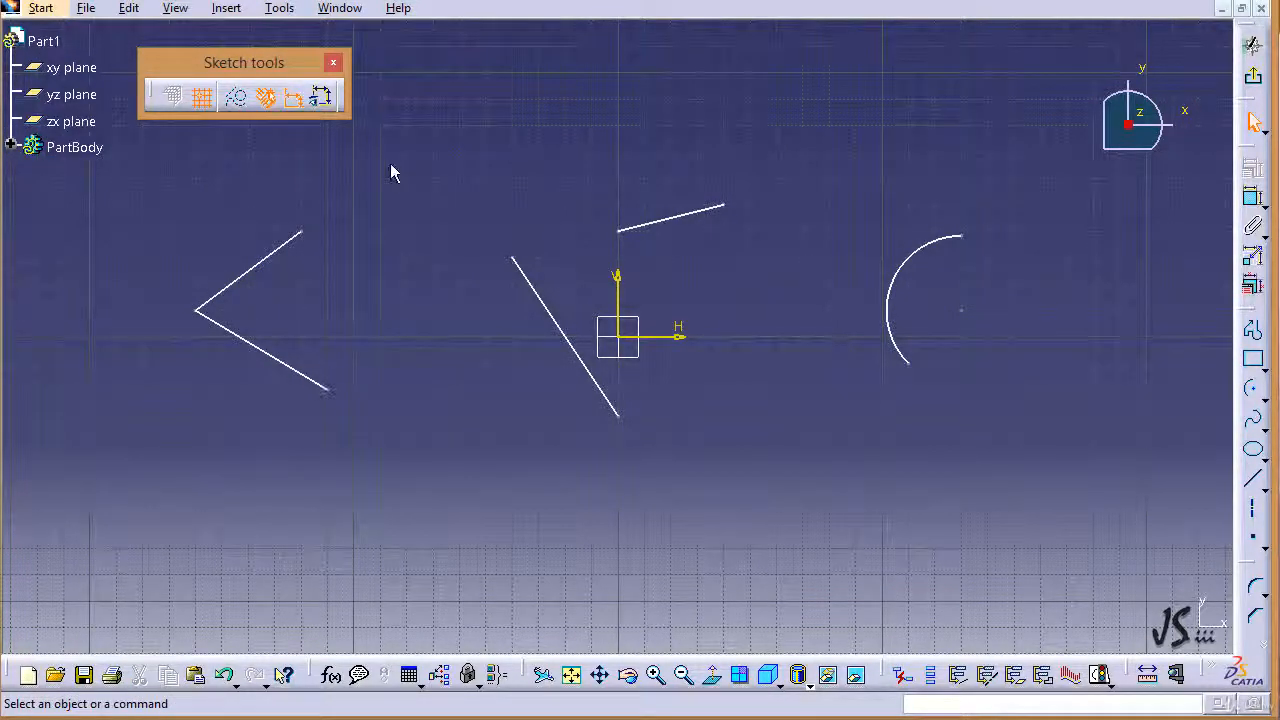
drag(391, 173, 150, 465)
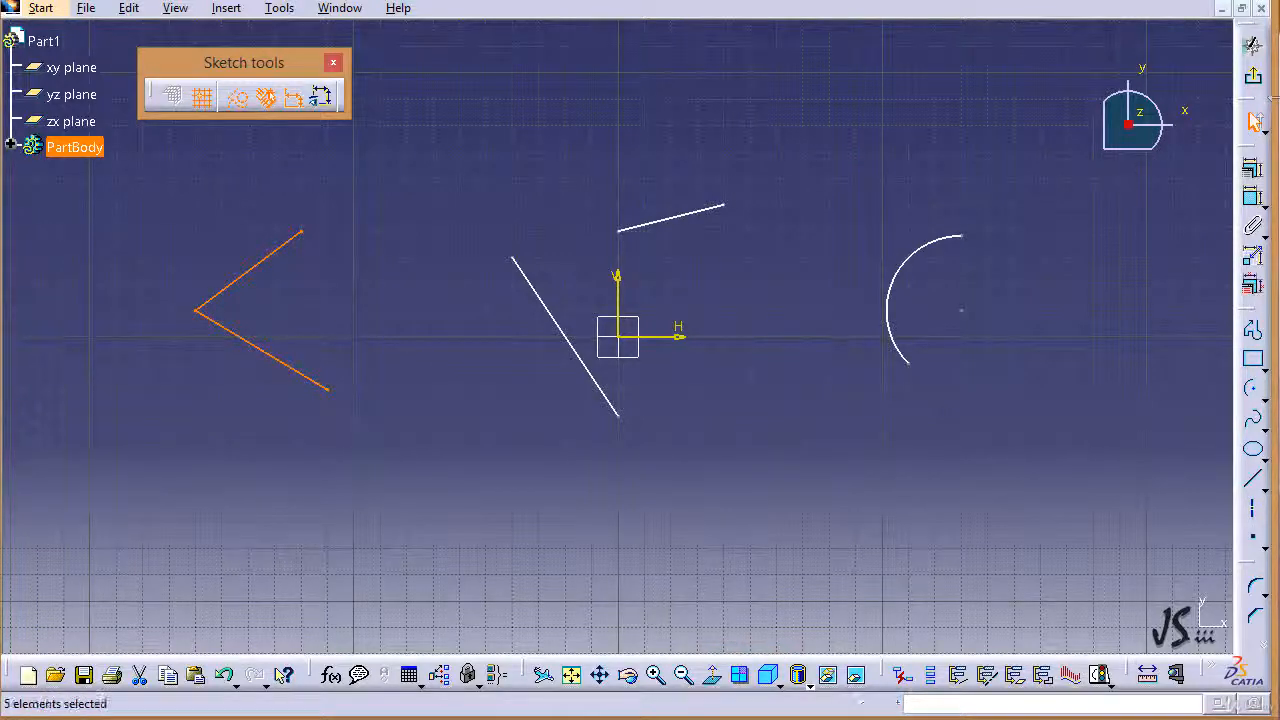
click(1252, 168)
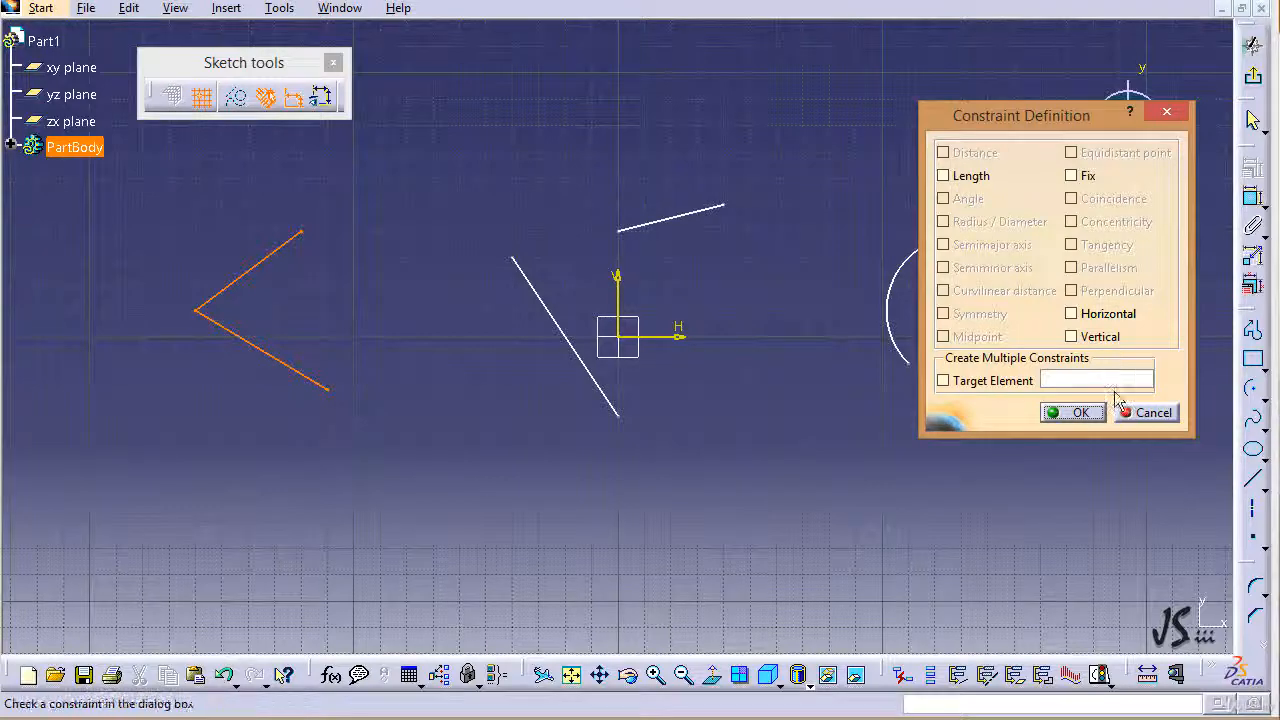
click(1146, 412)
click(280, 447)
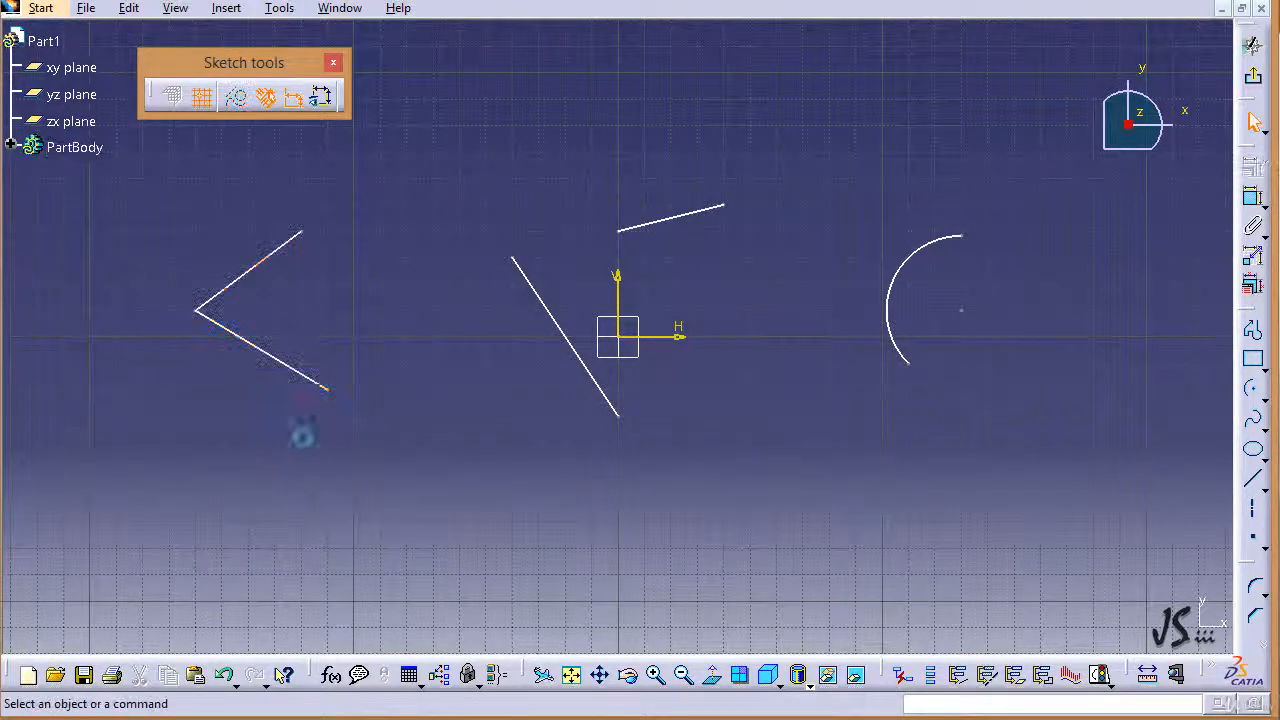
Add an angle constraint between the two lines of the V and reposition its dimension arc and value
click(283, 363)
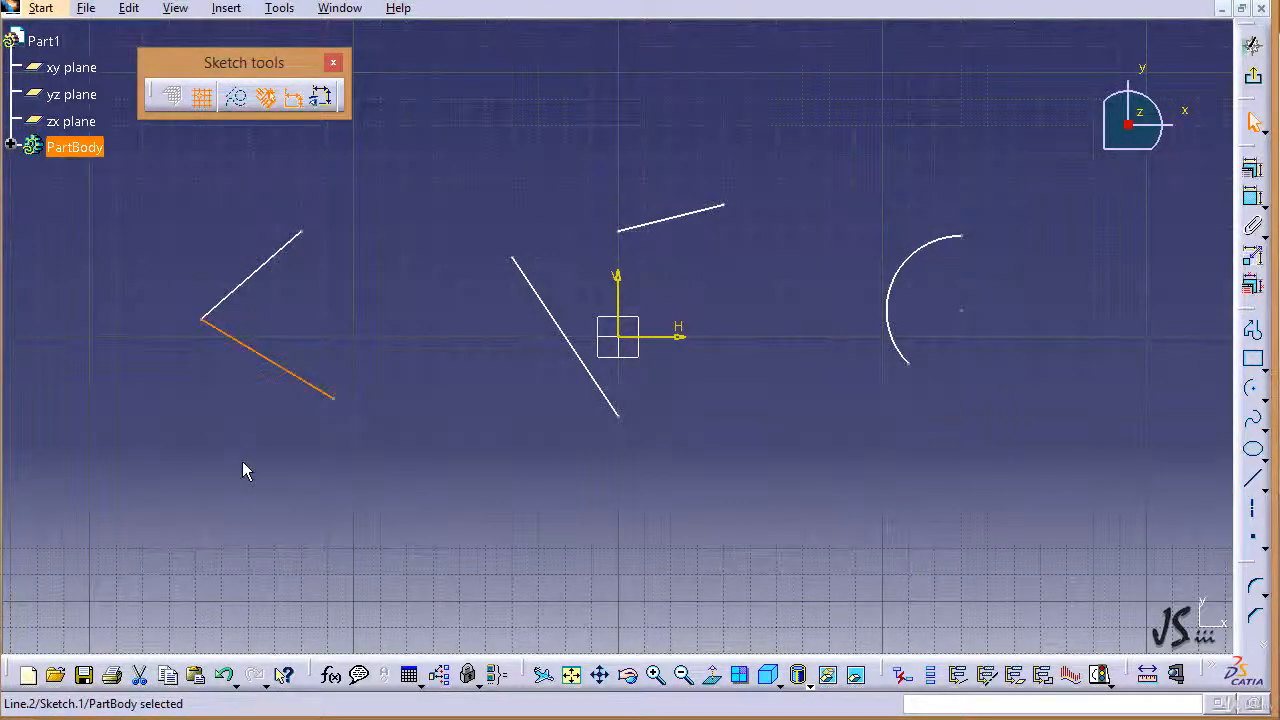
ctrl+click(247, 282)
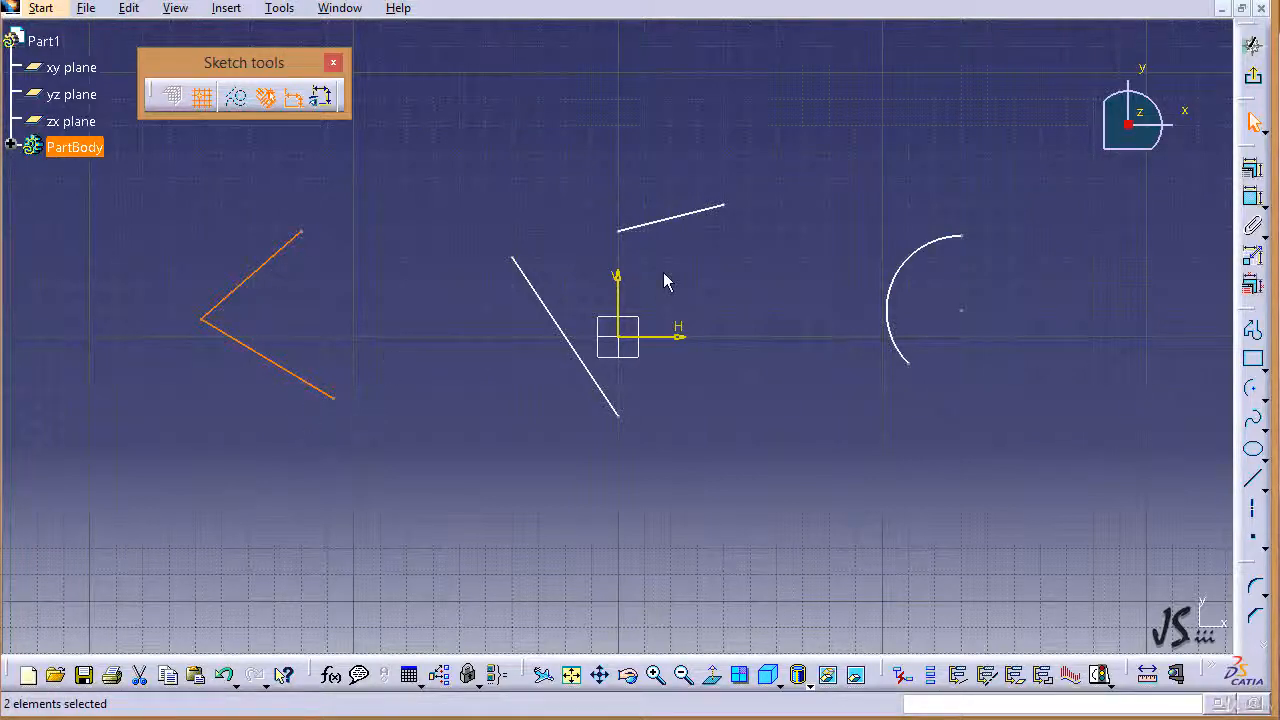
click(1252, 168)
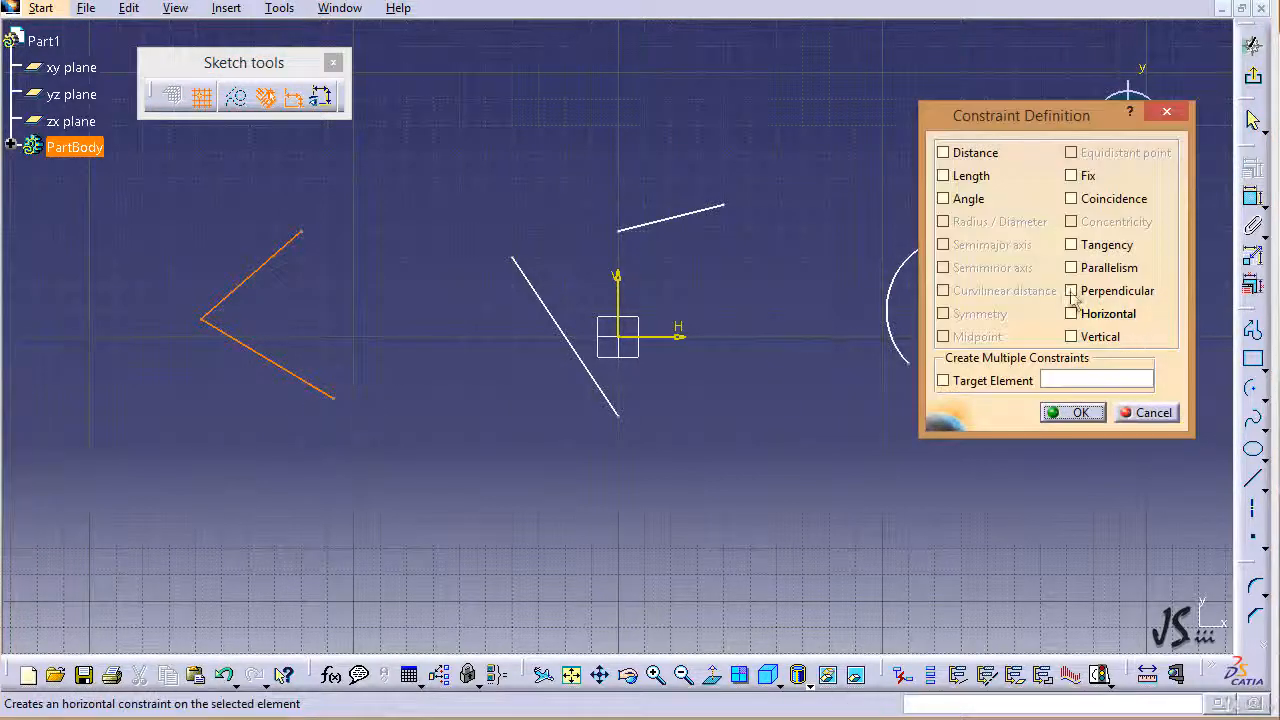
click(958, 200)
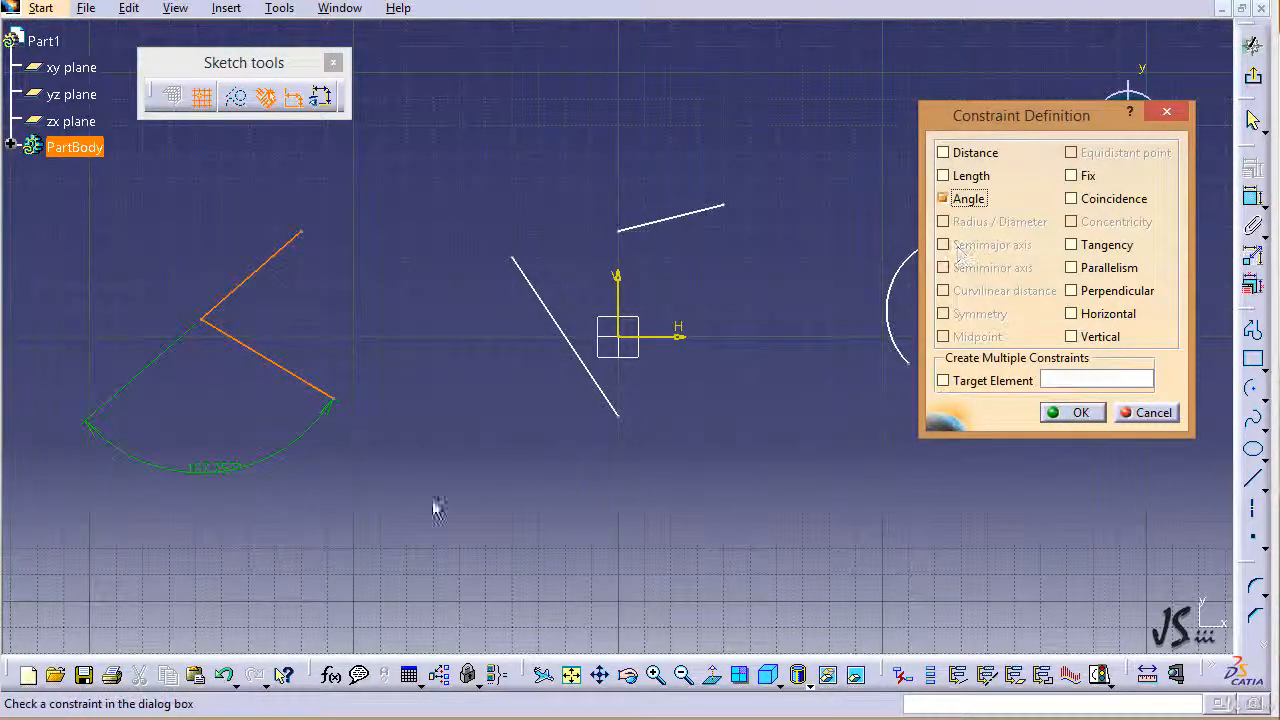
click(215, 465)
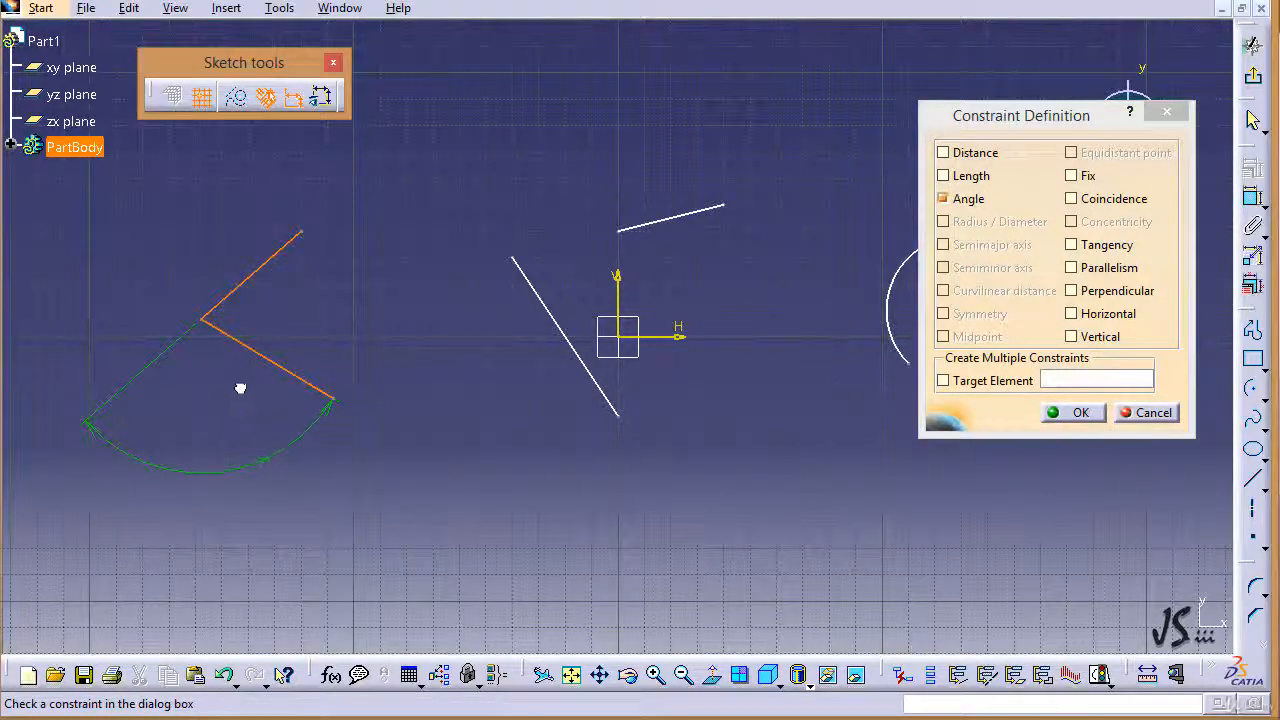
drag(240, 388, 201, 431)
drag(328, 409, 229, 354)
click(1062, 410)
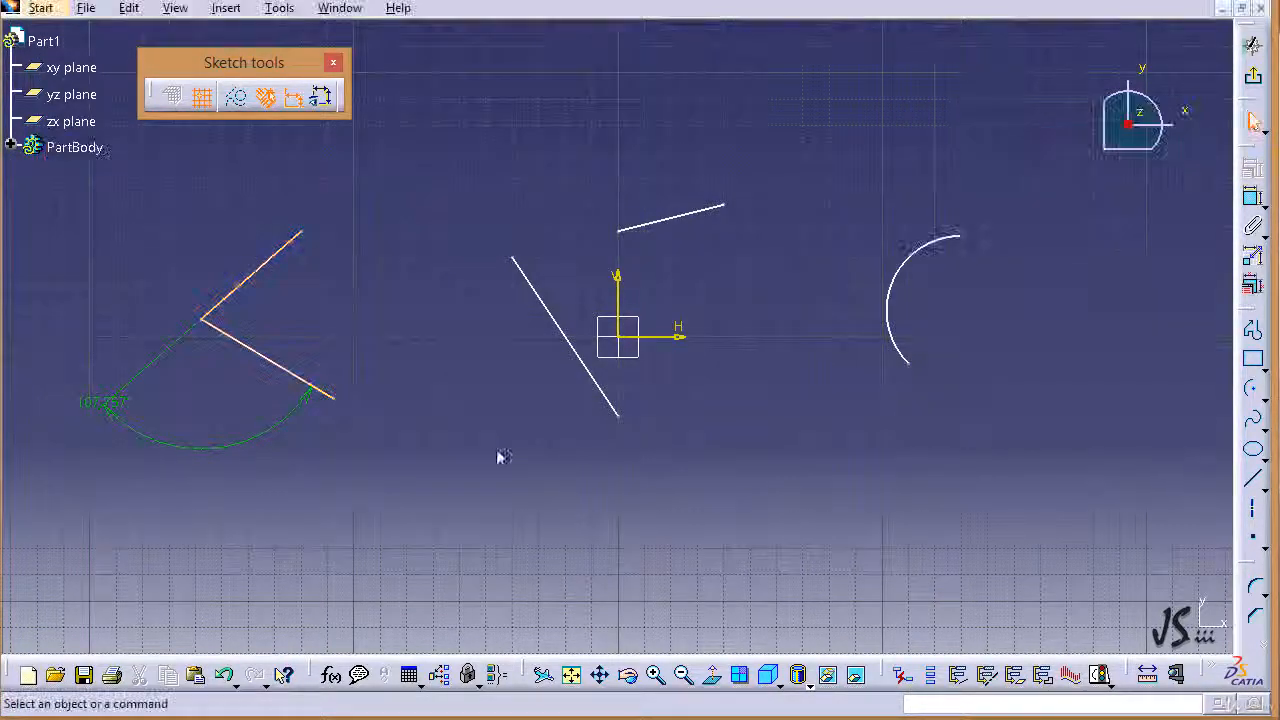
Move the angle dimension around the V to other sectors and delete the constraint
drag(160, 443, 339, 342)
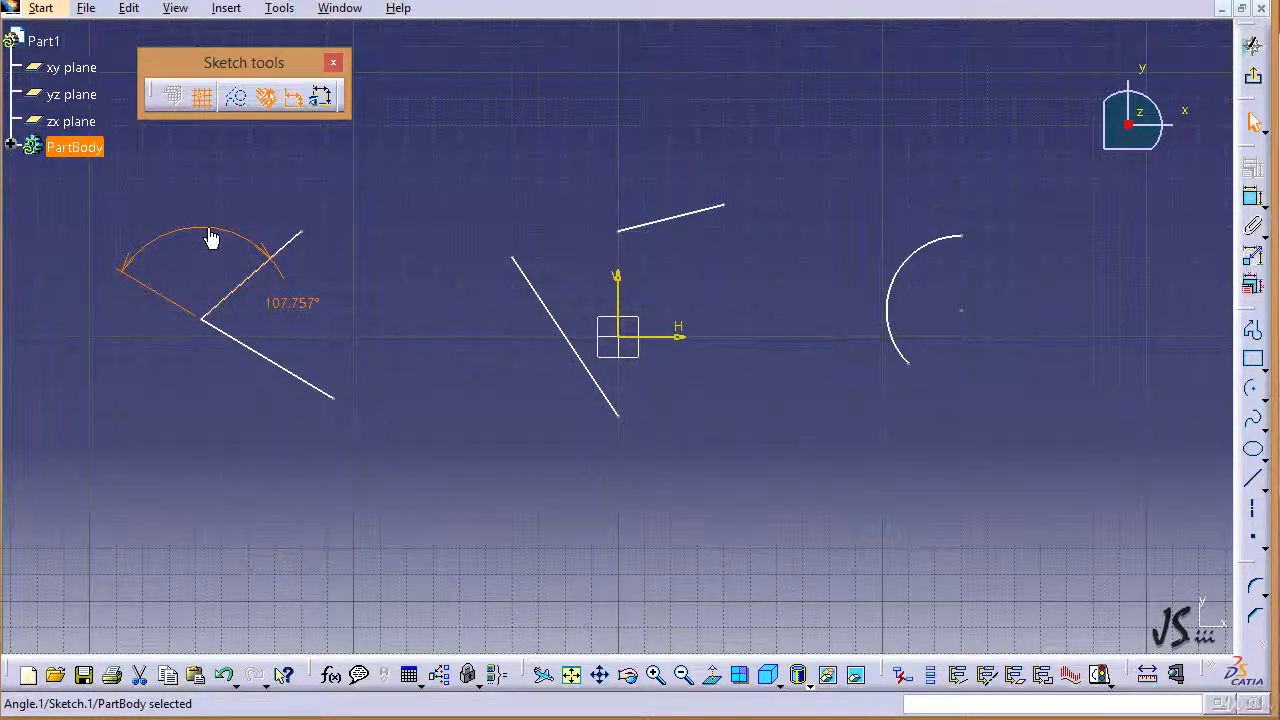
key(Delete)
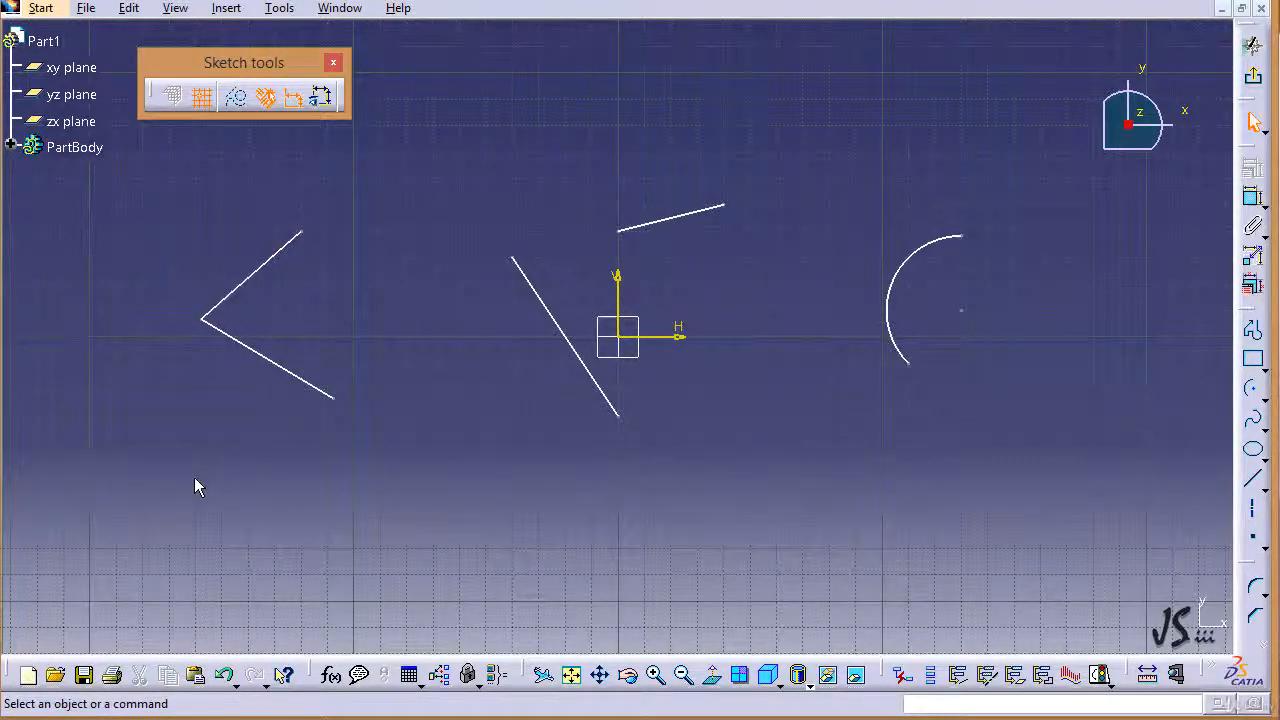
Create a new angle constraint between the two lines of the V
click(250, 277)
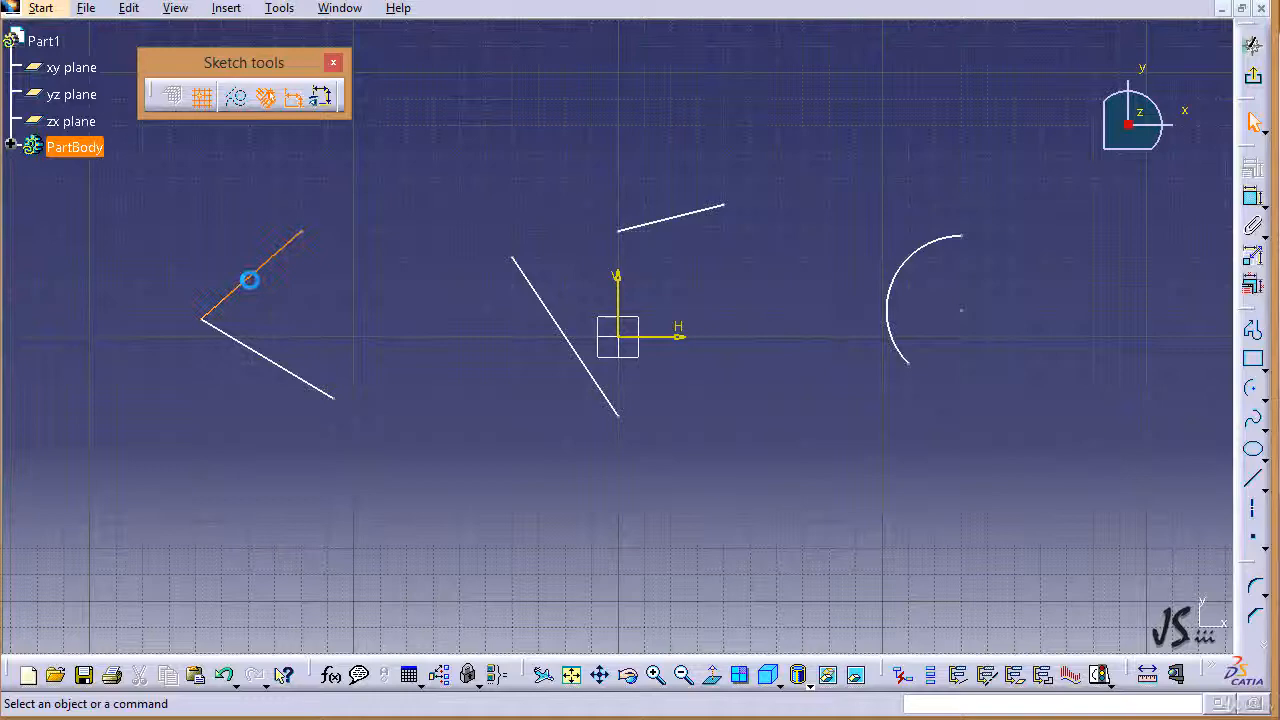
ctrl+click(237, 340)
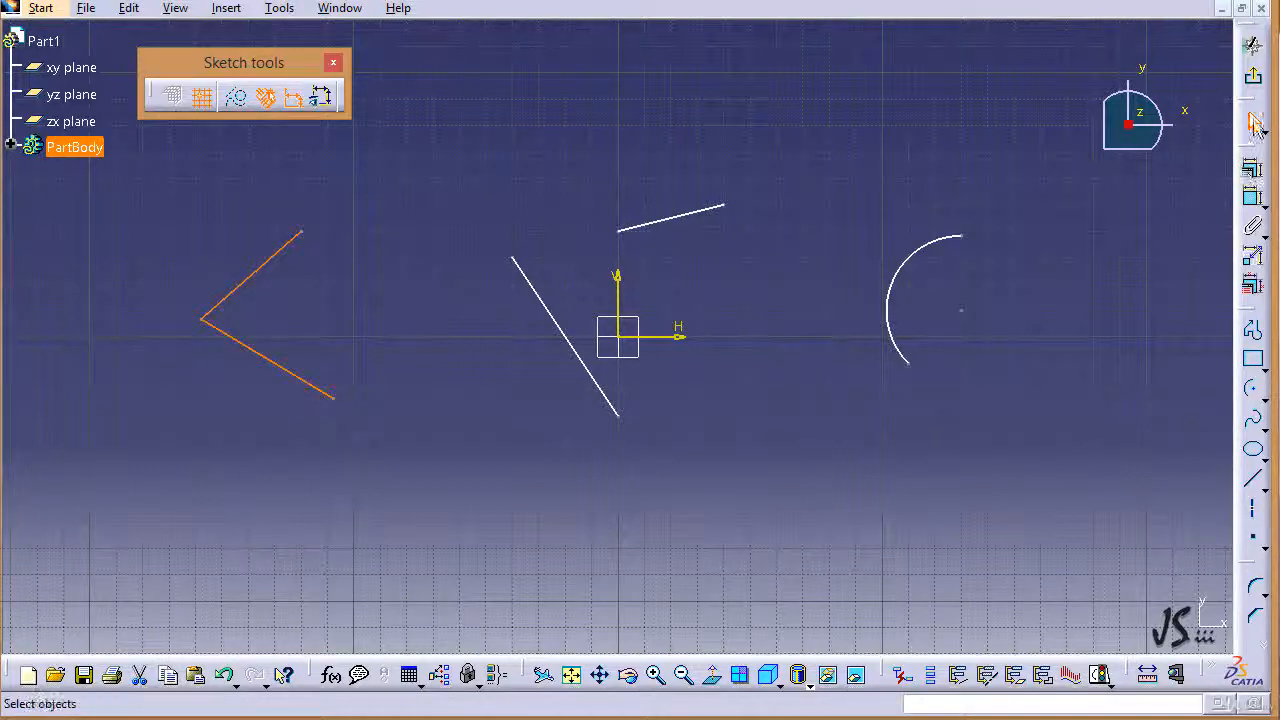
click(1252, 168)
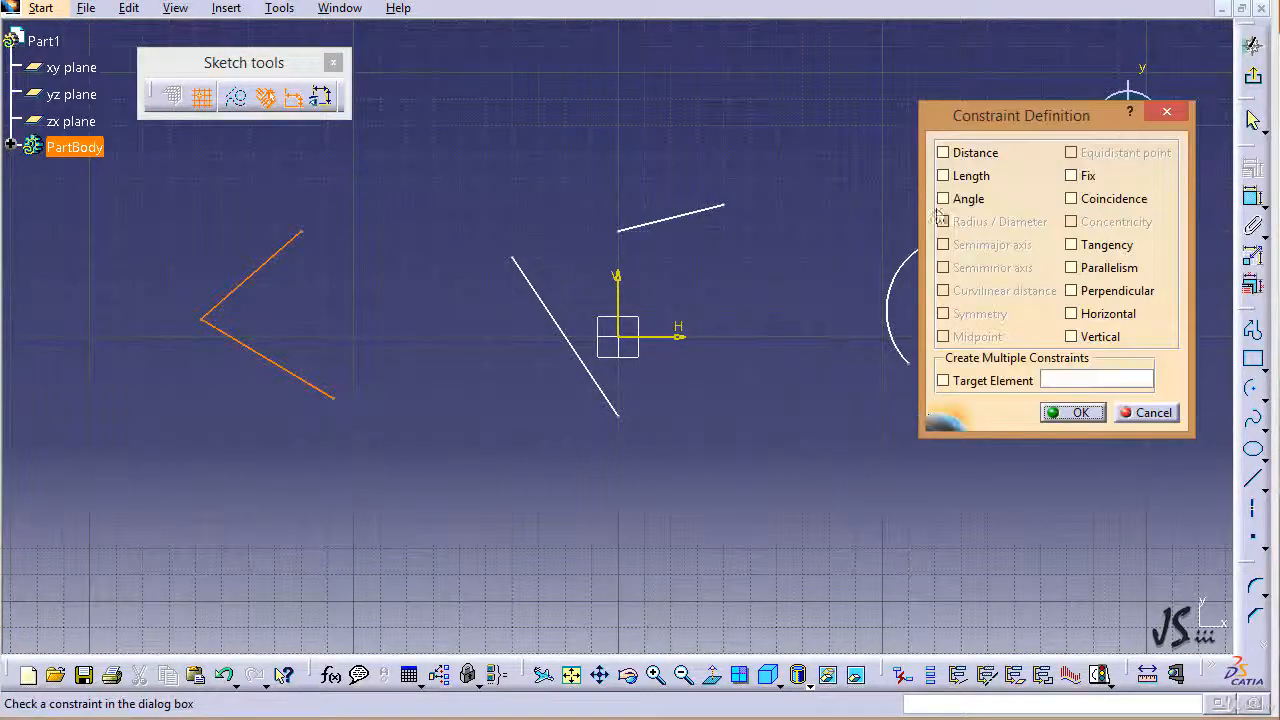
click(958, 202)
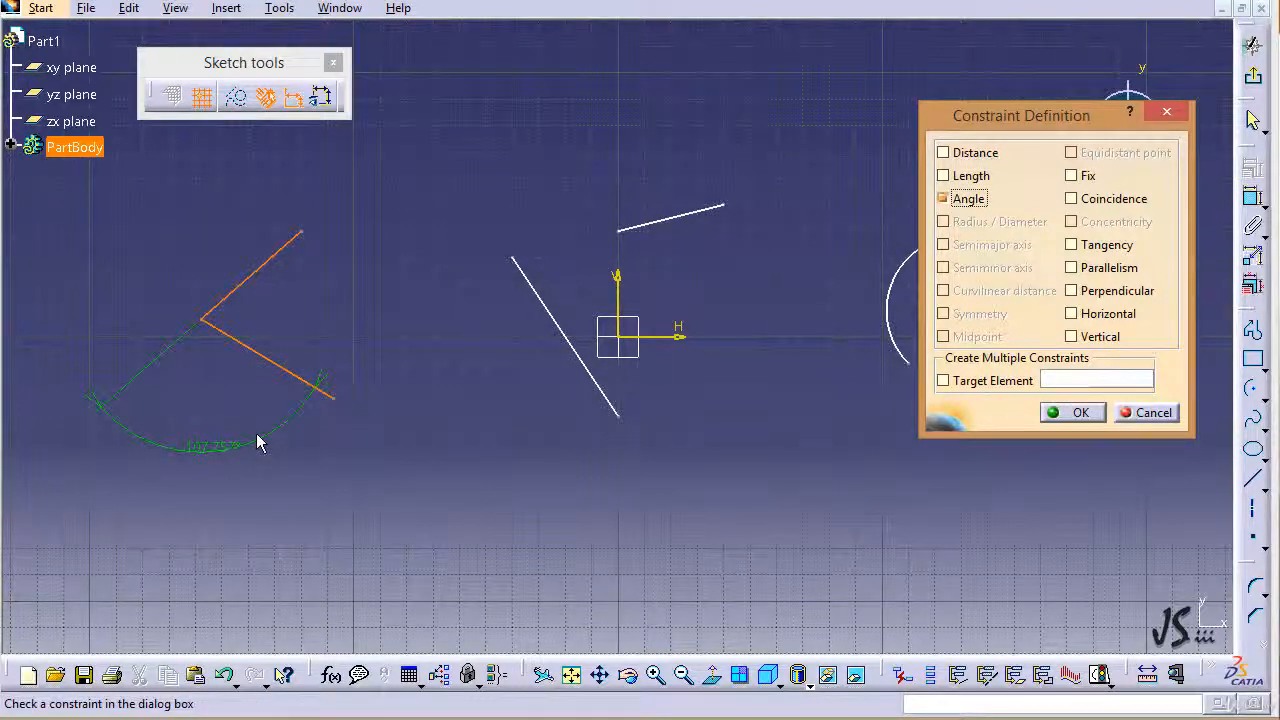
click(1072, 412)
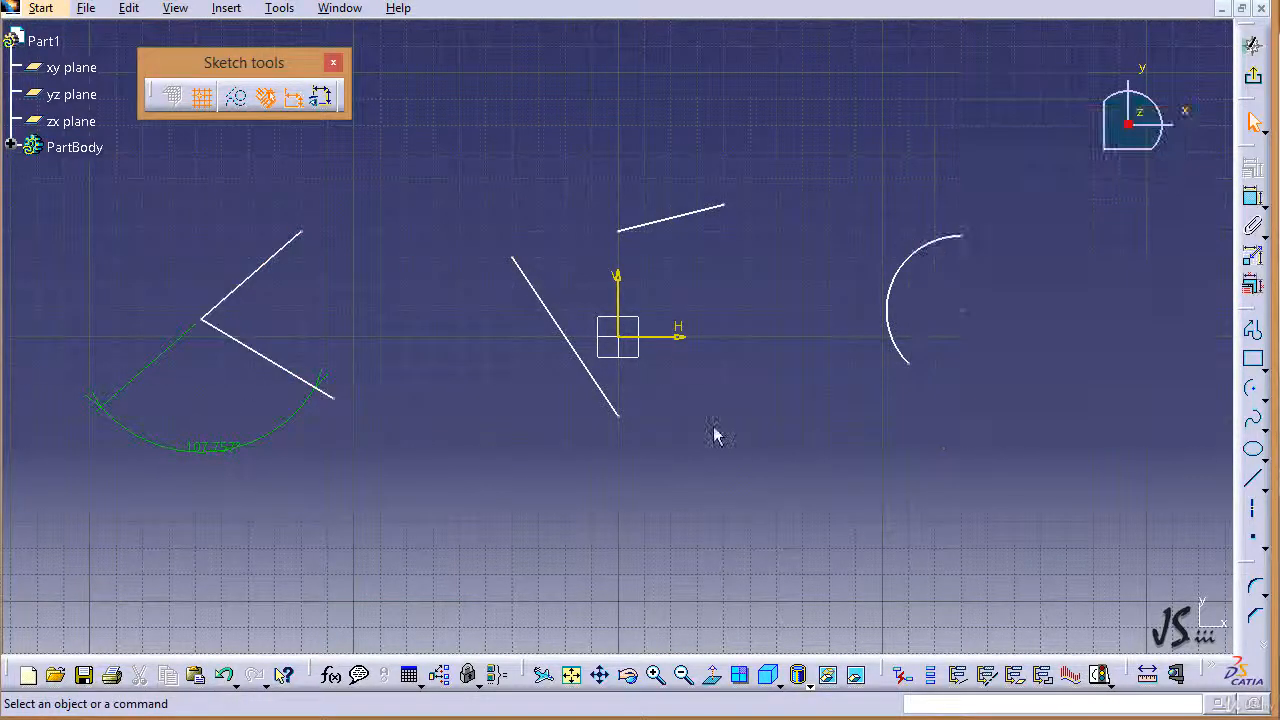
Set the V's angle constraint value to 45 degrees
click(206, 449)
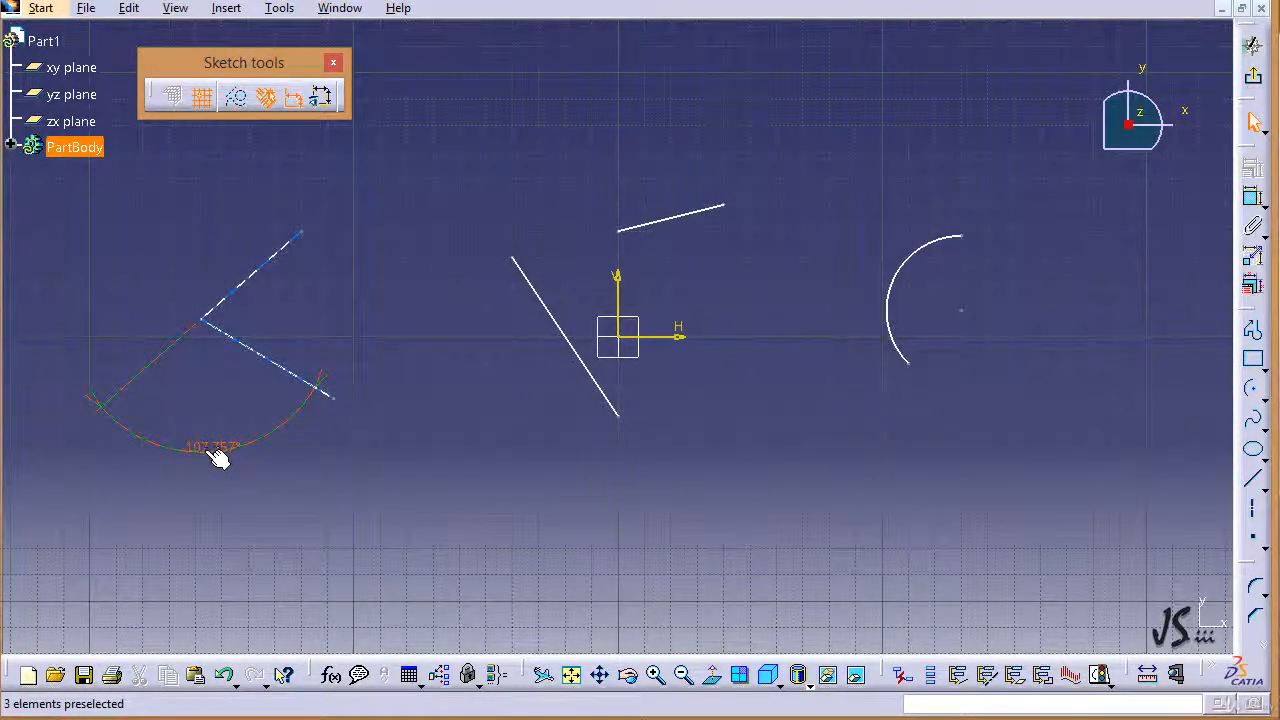
double_click(204, 449)
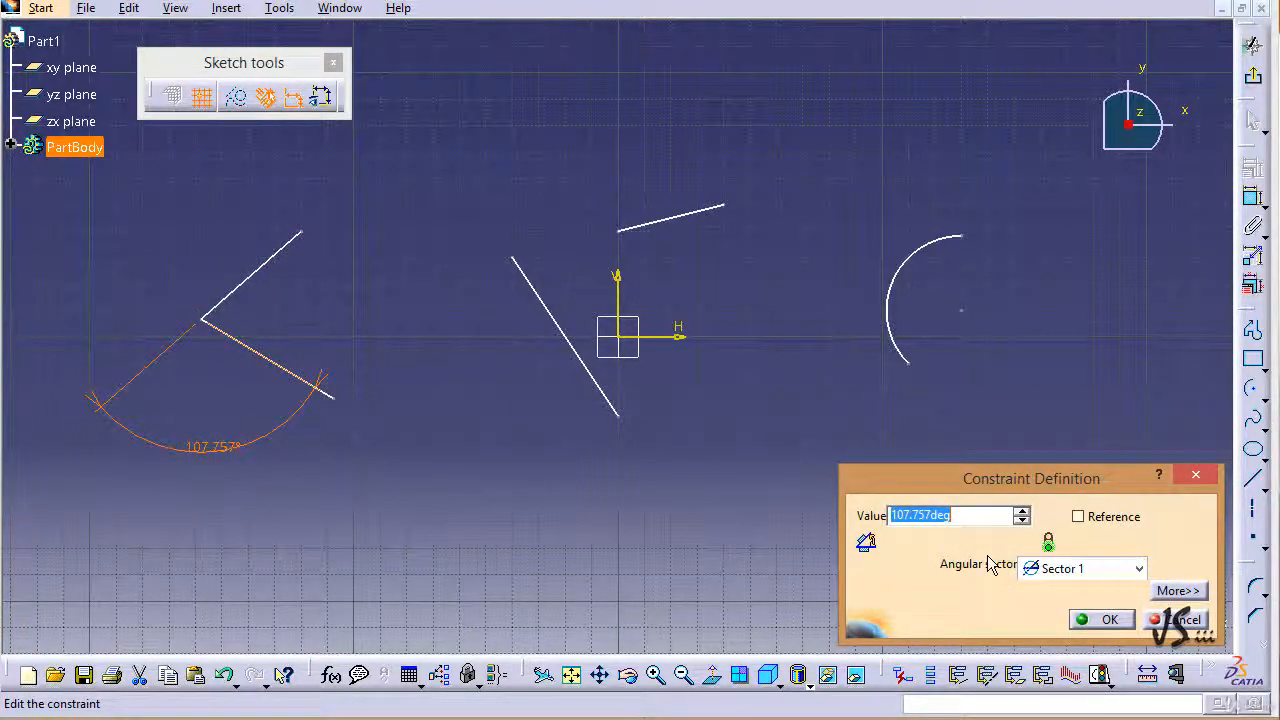
text(45)
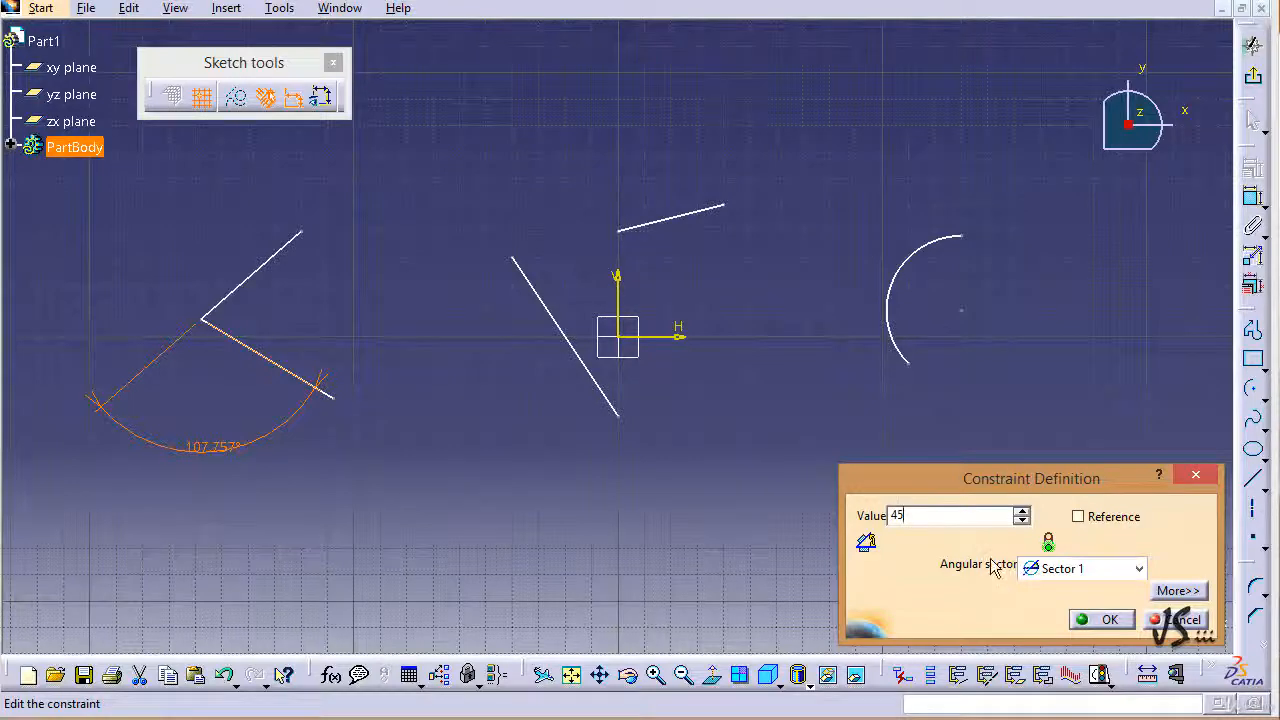
Check the supporting elements of the V's angle constraint and try its angular sectors 2, 3, 4 and 1
click(1180, 591)
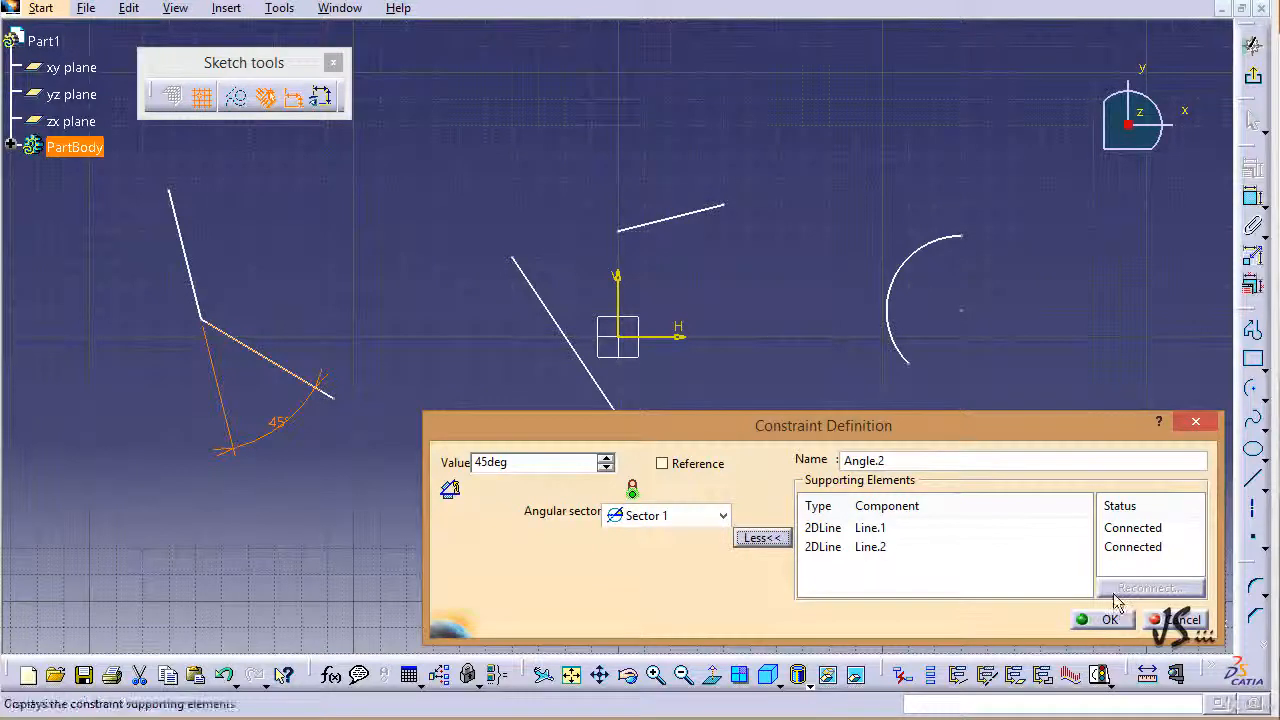
click(761, 538)
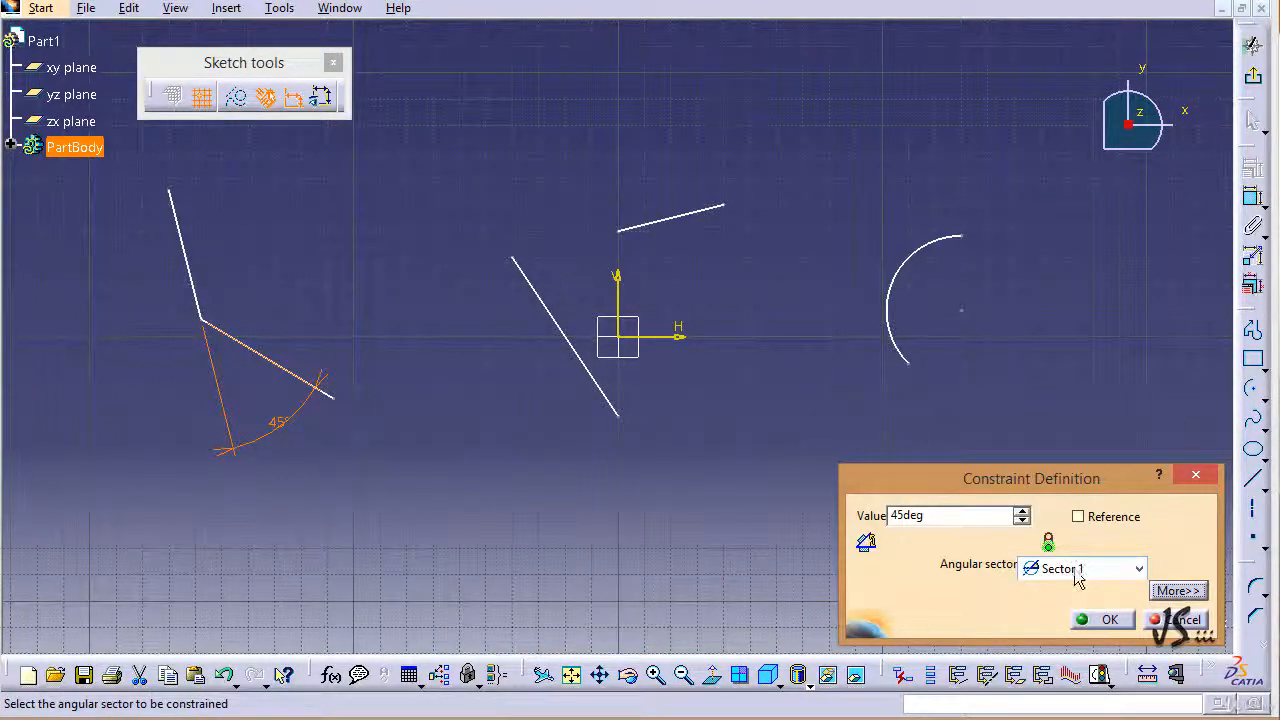
click(1140, 569)
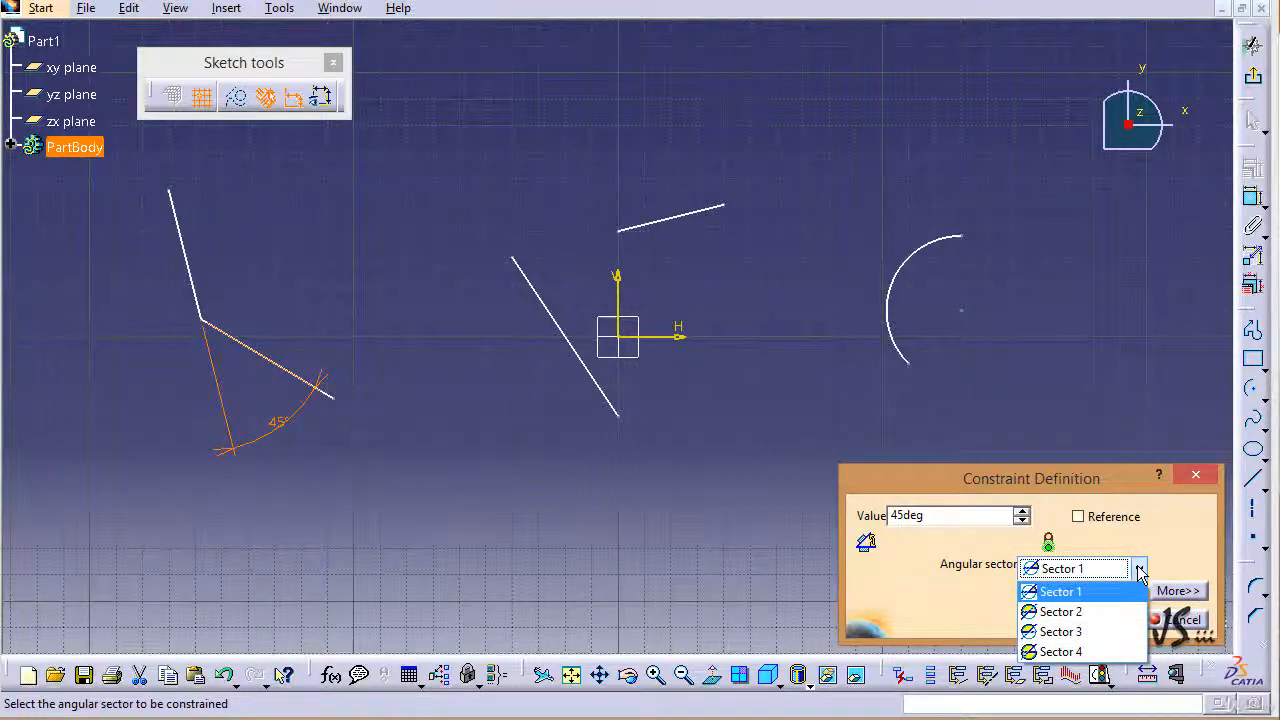
click(1062, 611)
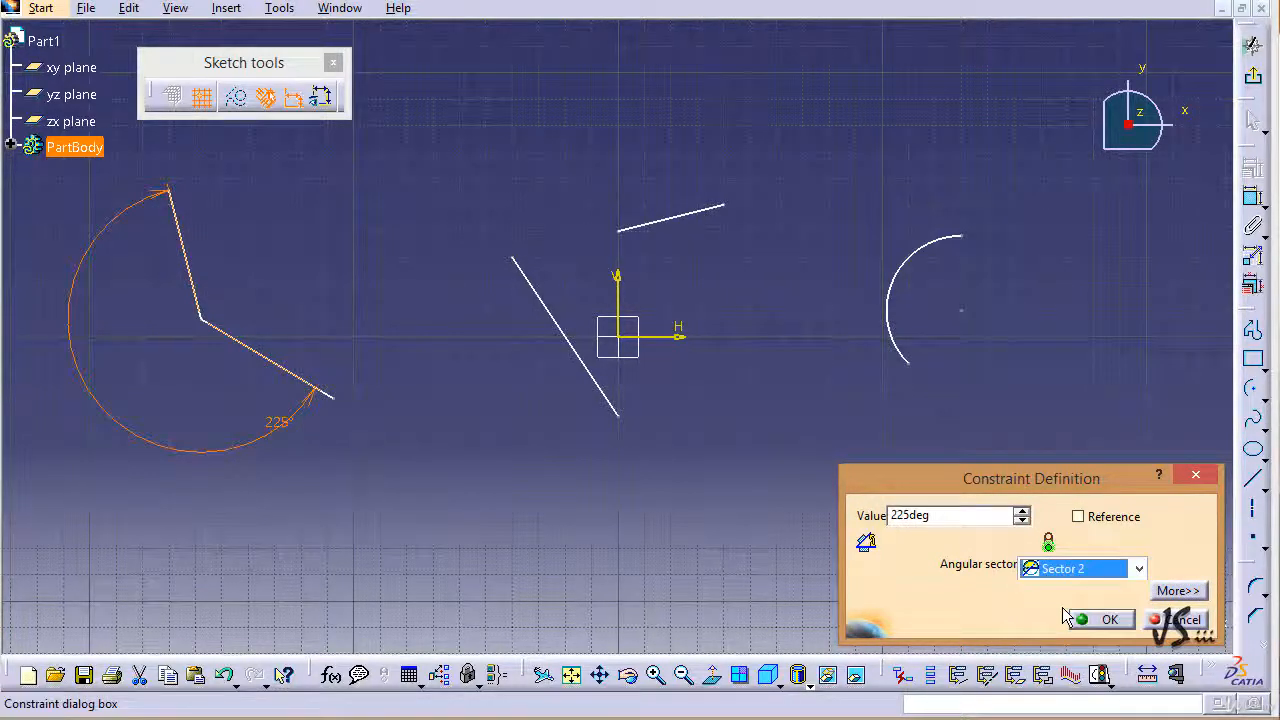
click(1138, 568)
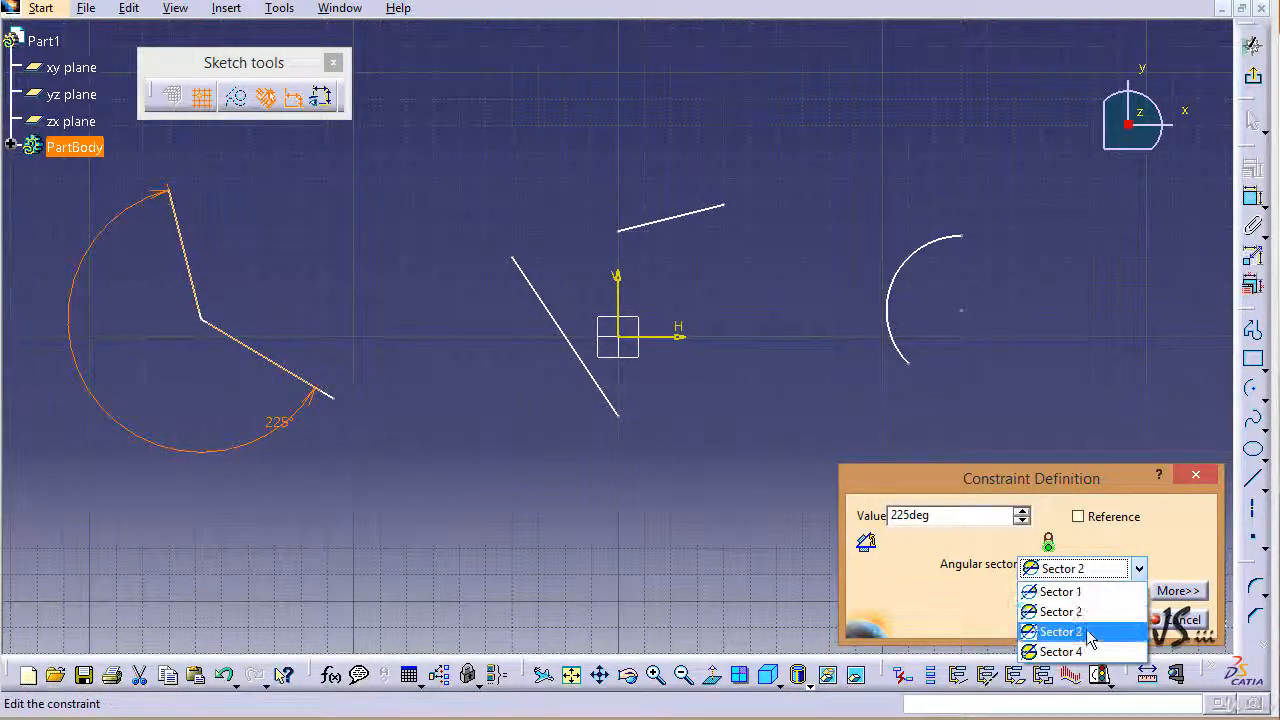
click(1088, 632)
click(1138, 568)
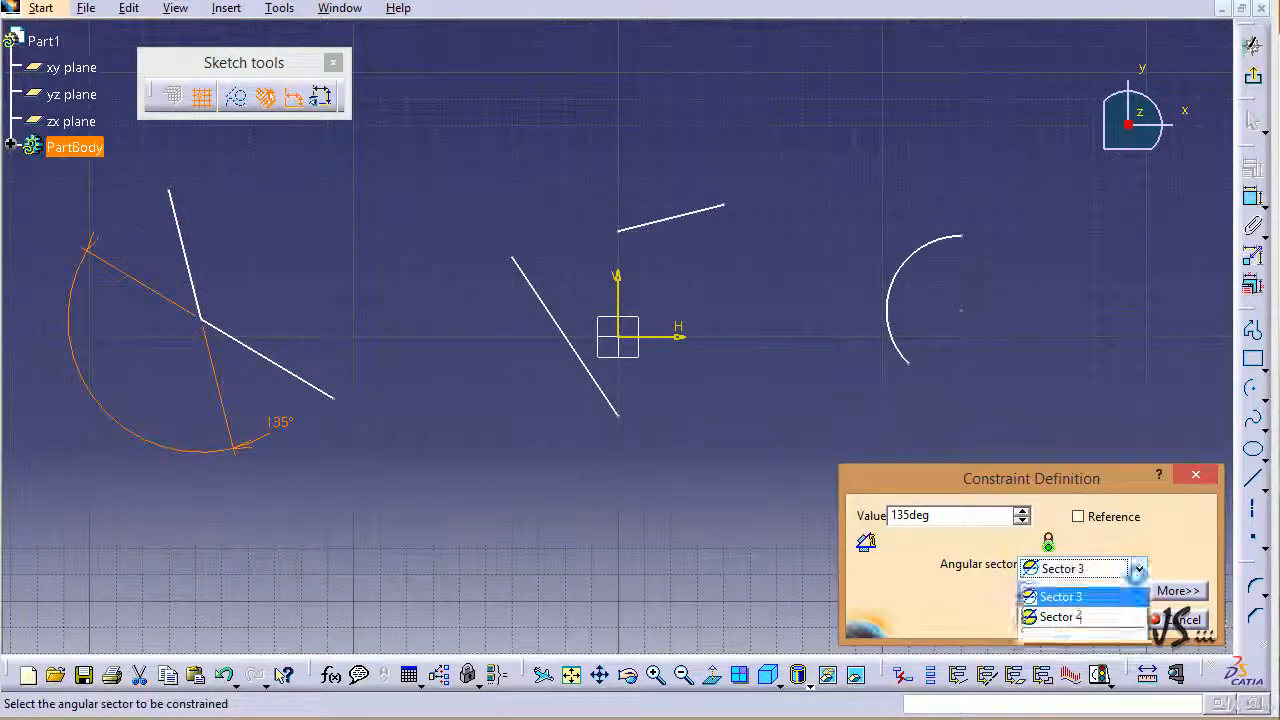
click(1080, 650)
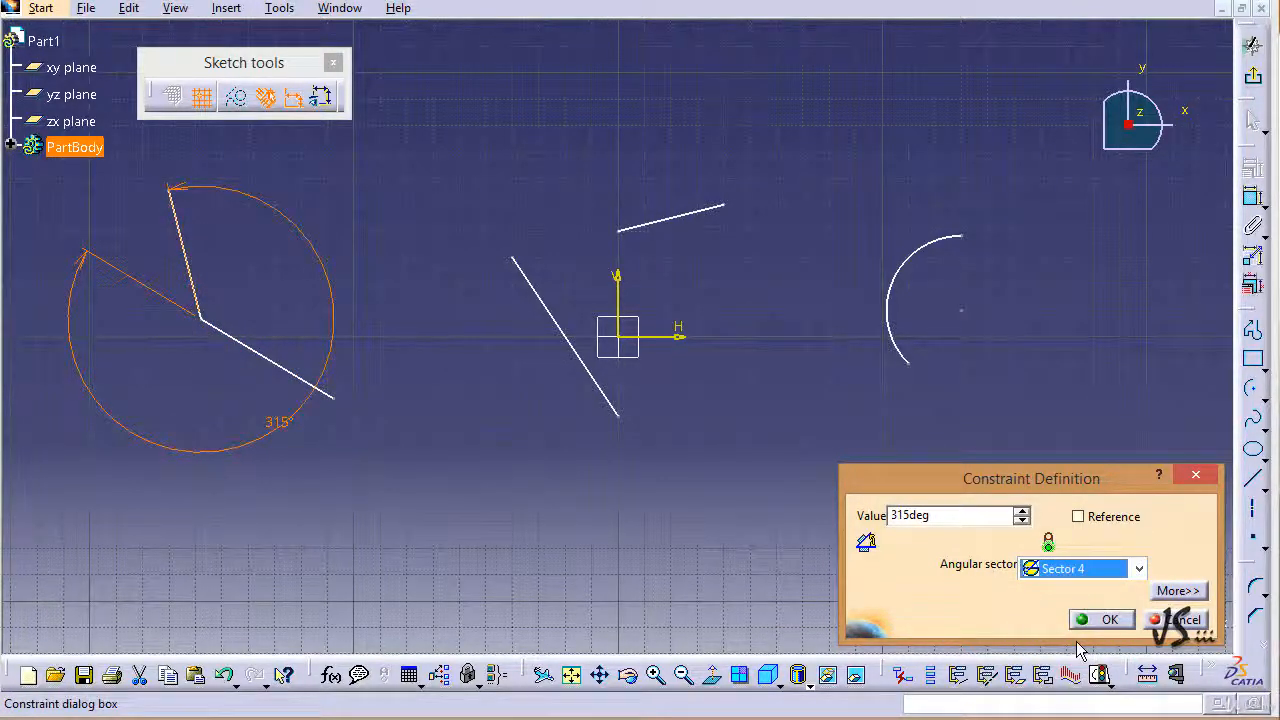
click(1140, 570)
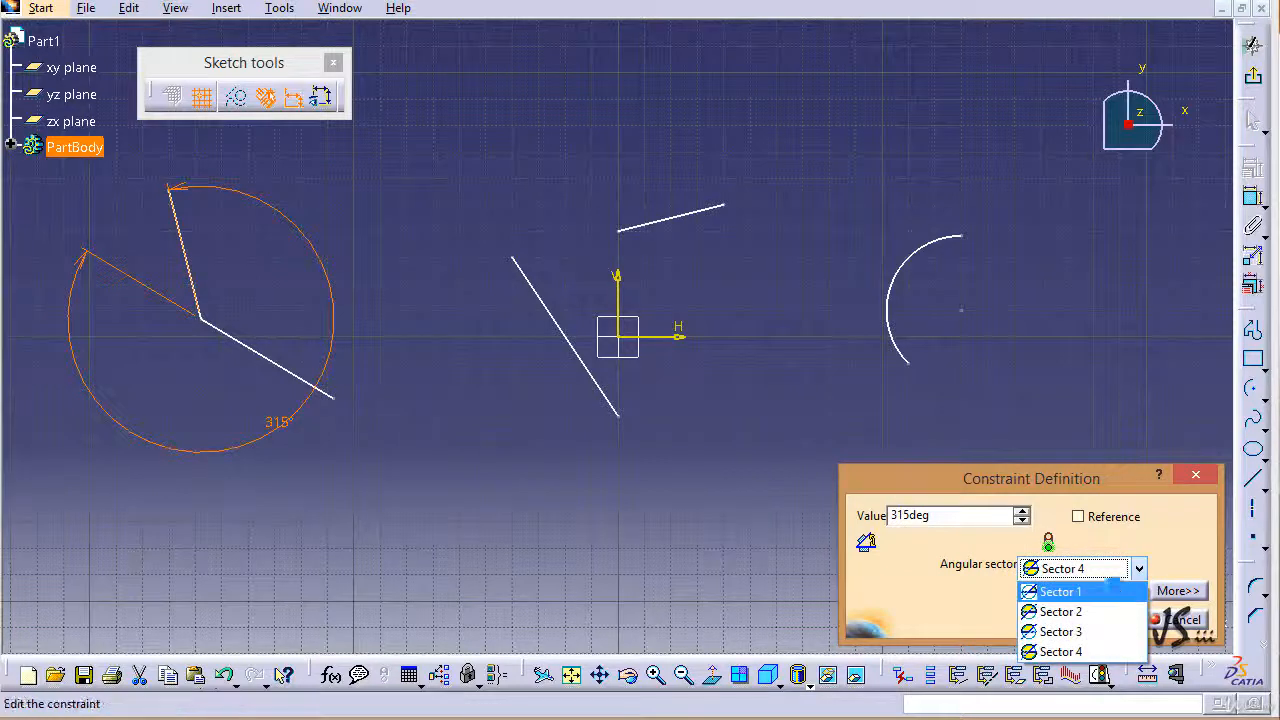
click(1114, 596)
Set the angular sector of the V's angle constraint to Sector 3 and accept the definition
click(1140, 569)
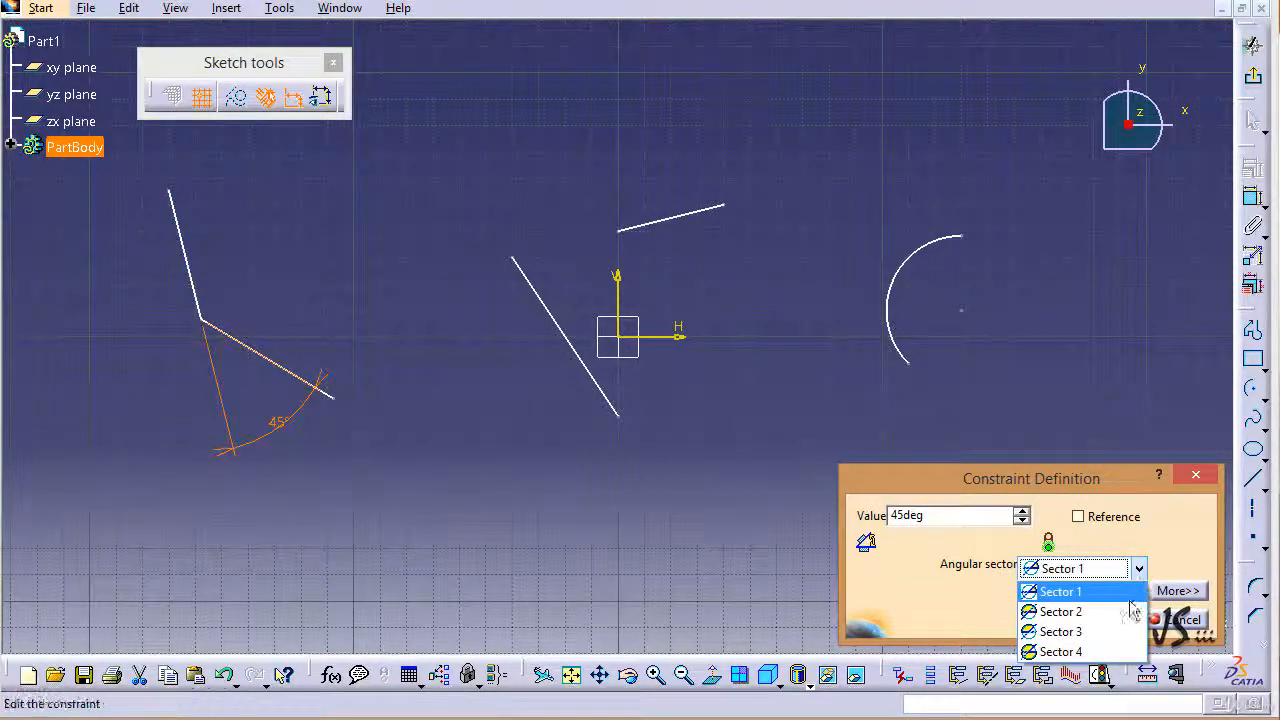
click(1112, 609)
click(1140, 569)
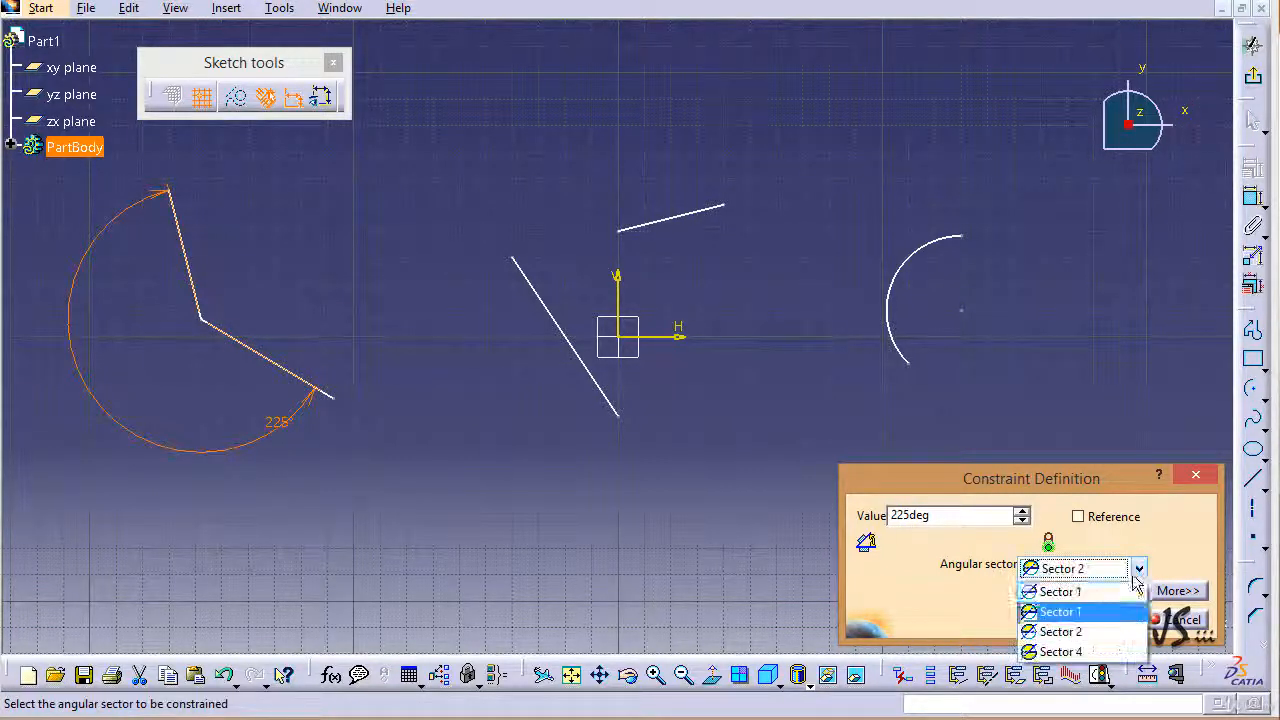
click(1114, 622)
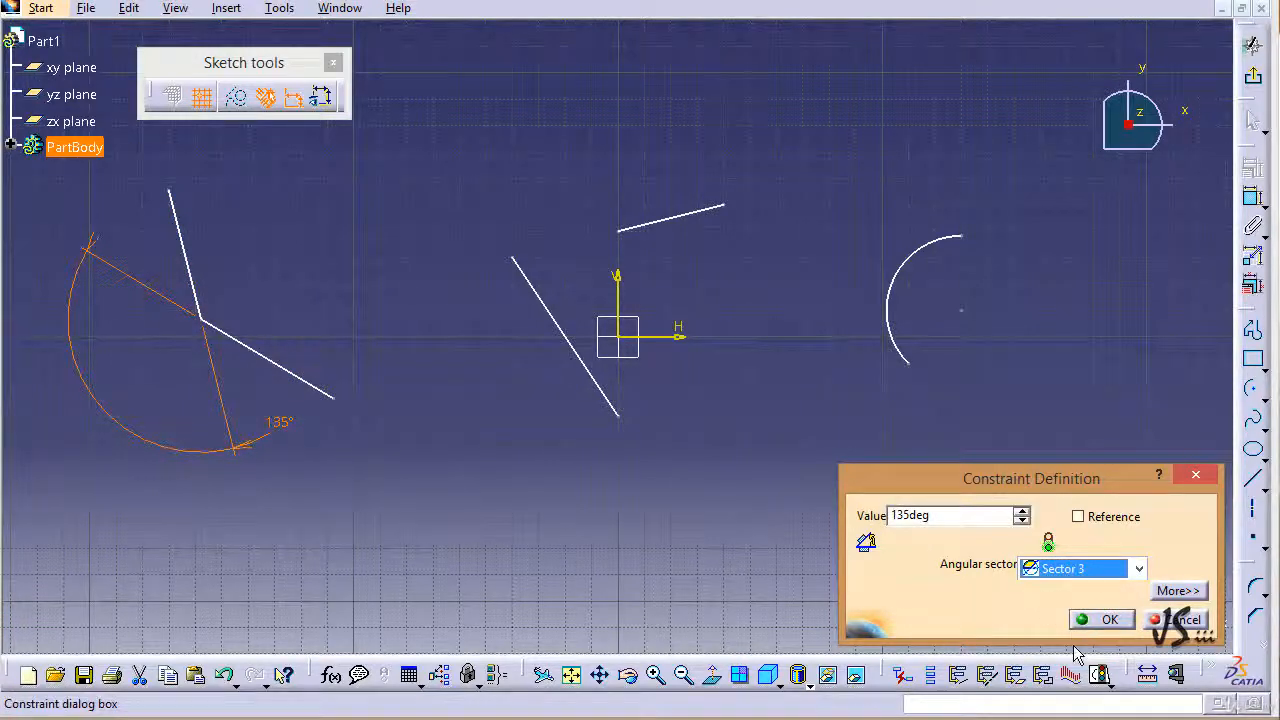
click(1108, 620)
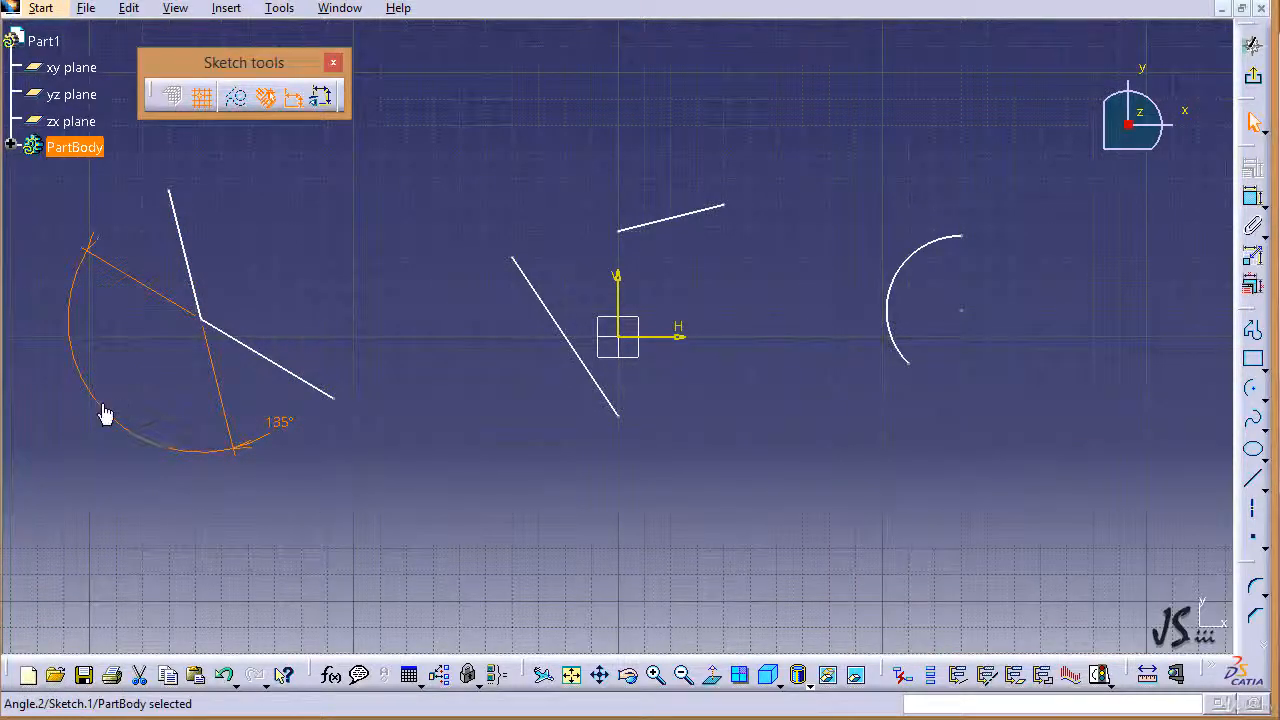
Reposition the V's angle dimension between its two lines and set its value to 45 degrees
drag(105, 414, 184, 345)
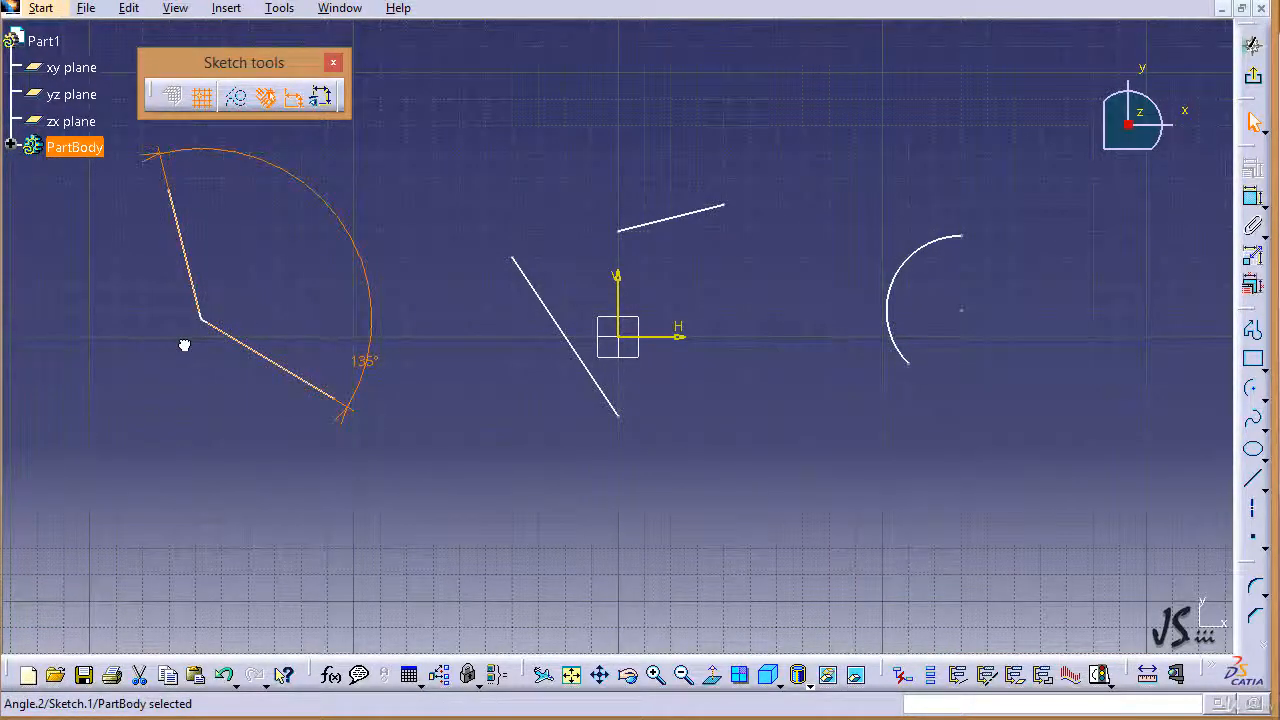
double_click(368, 362)
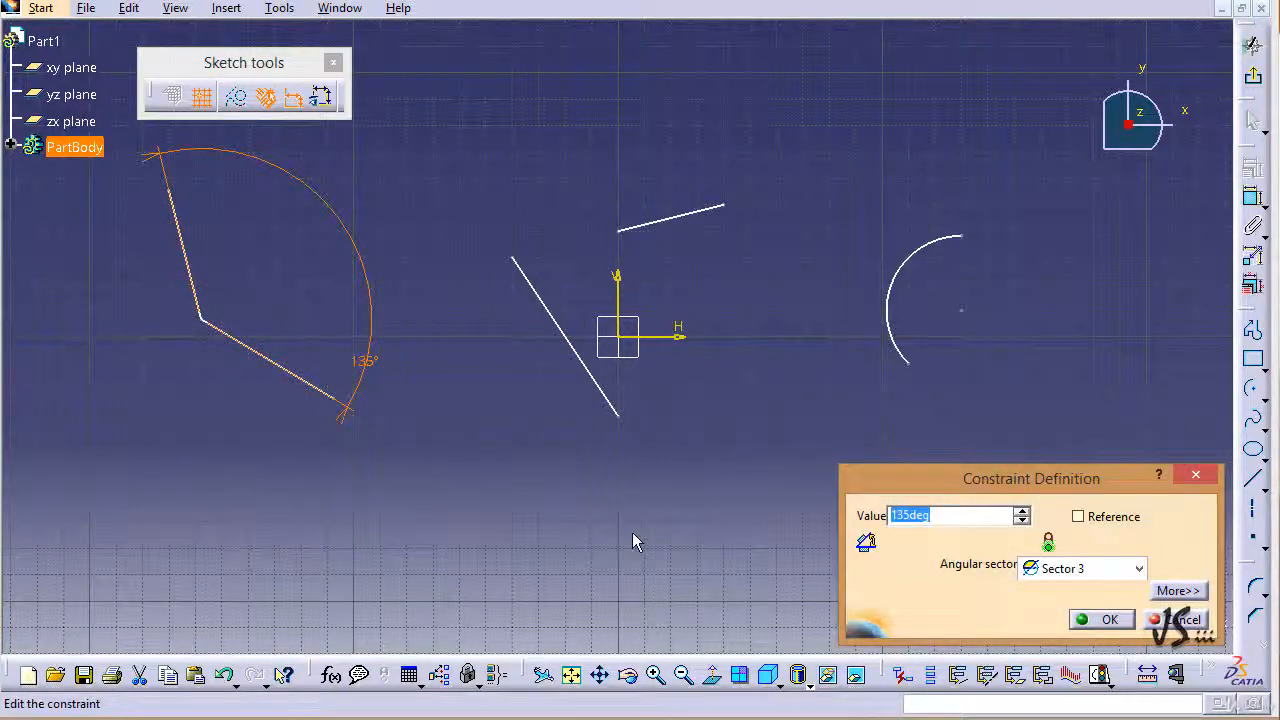
text(45)
key(Return)
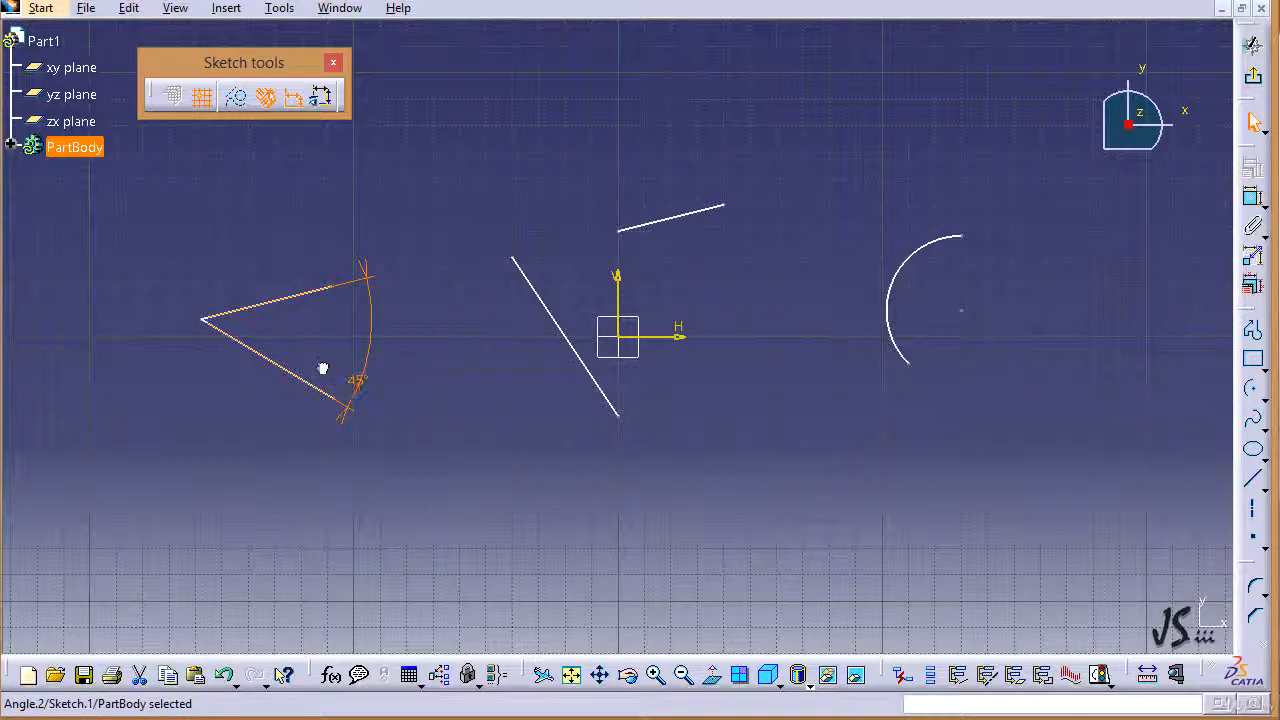
drag(380, 323, 309, 320)
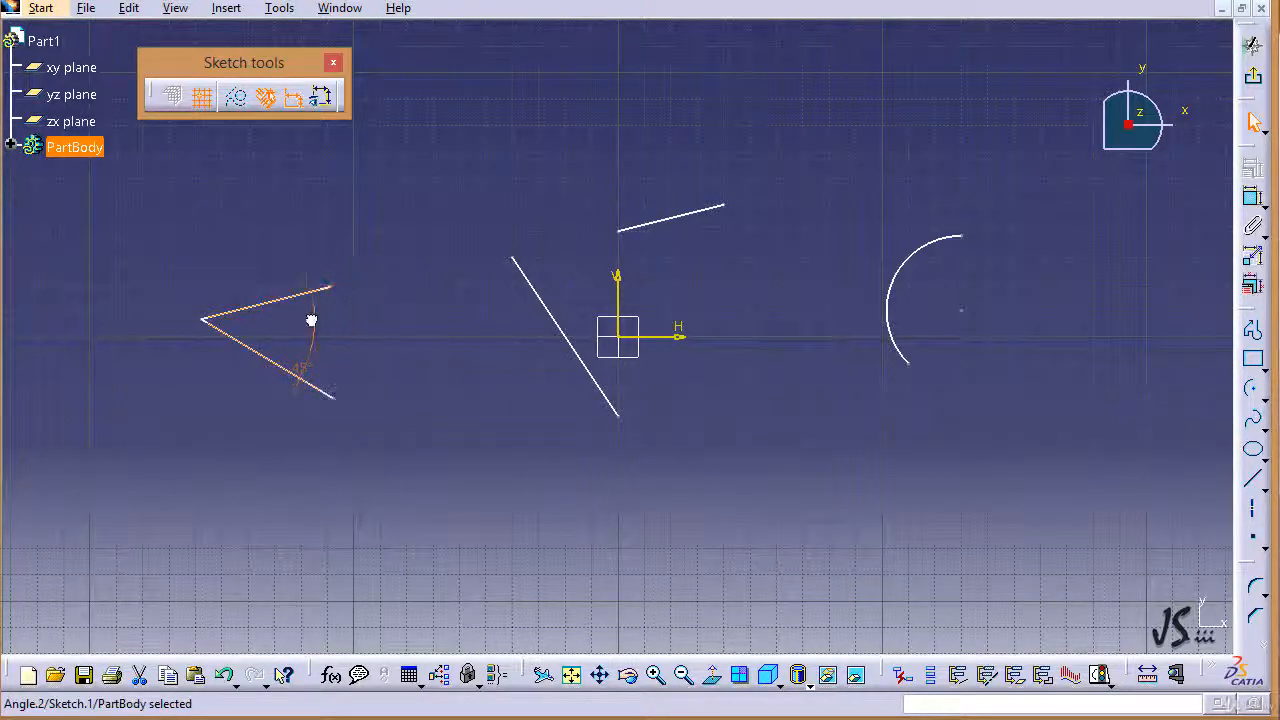
click(440, 443)
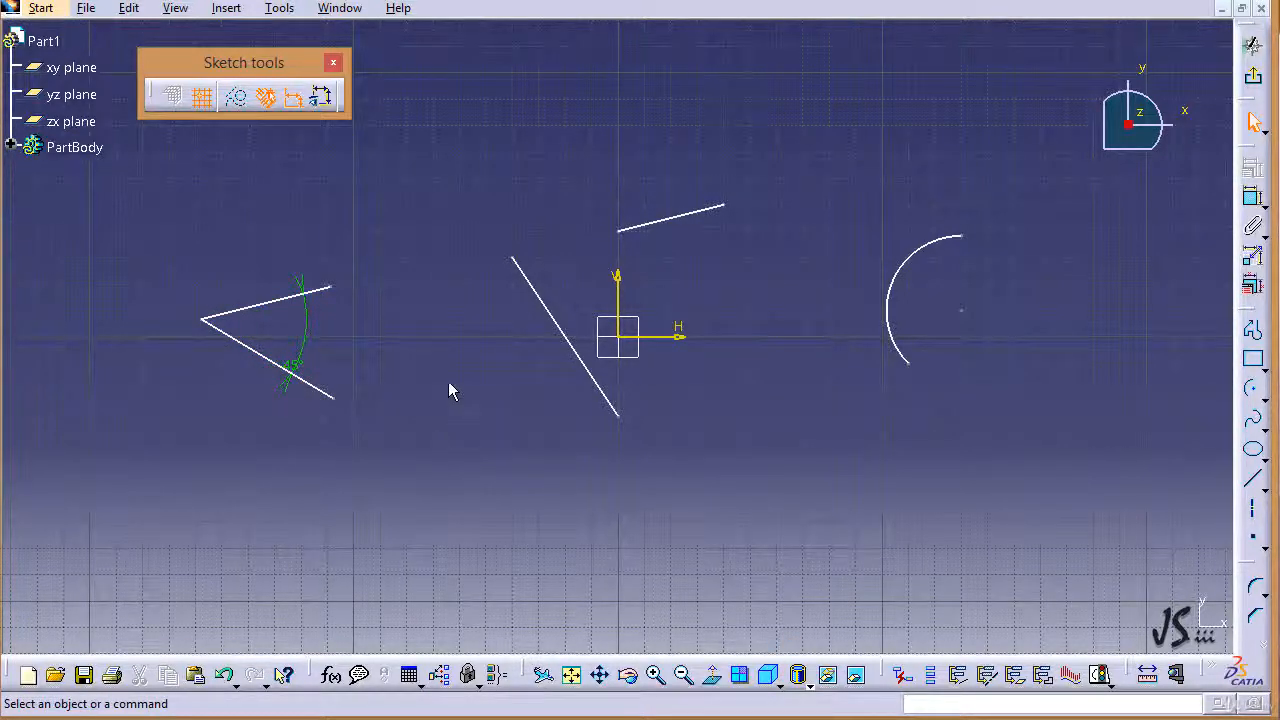
Add an angle constraint between the two unconnected middle lines and move its value up along the dimension arc
click(541, 292)
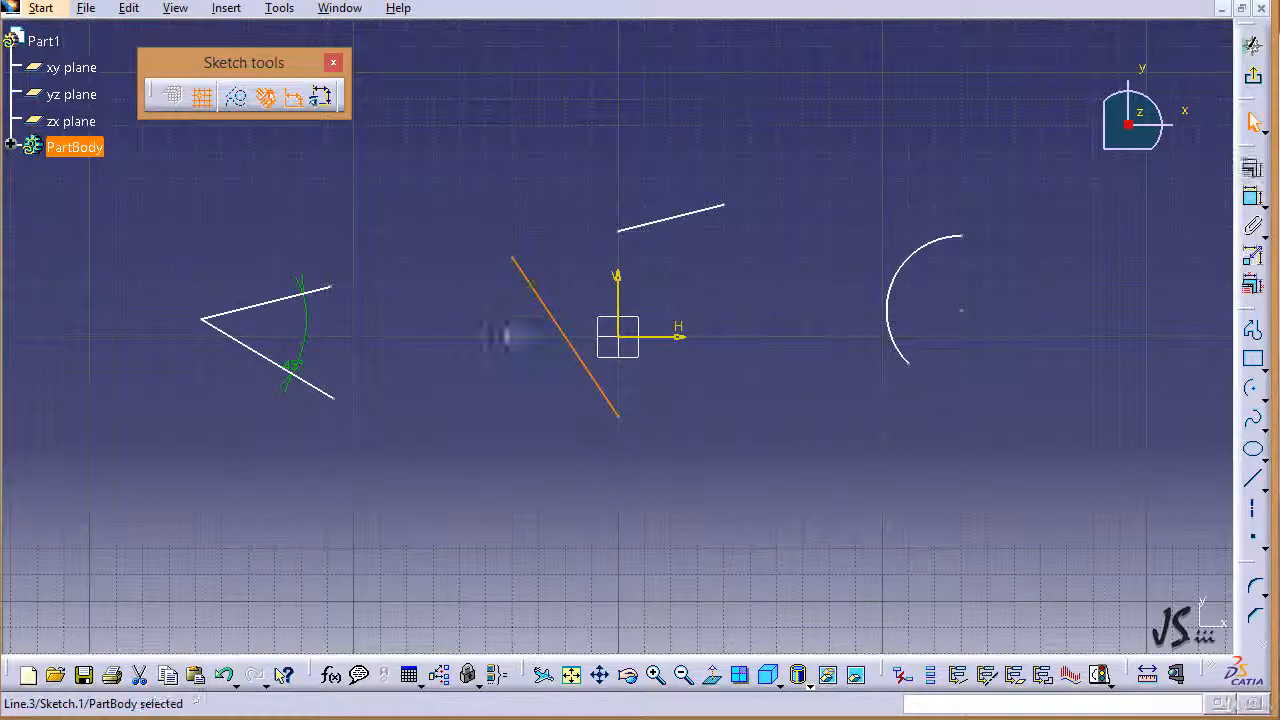
ctrl+click(679, 219)
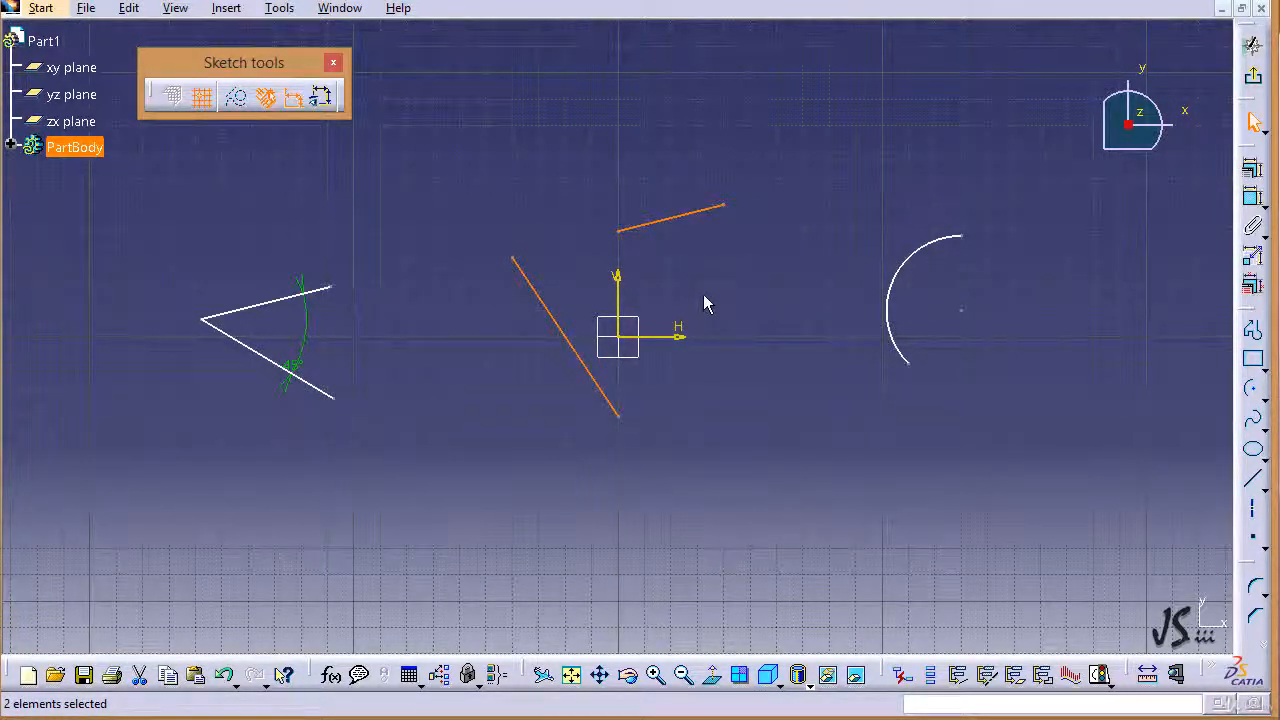
click(1251, 170)
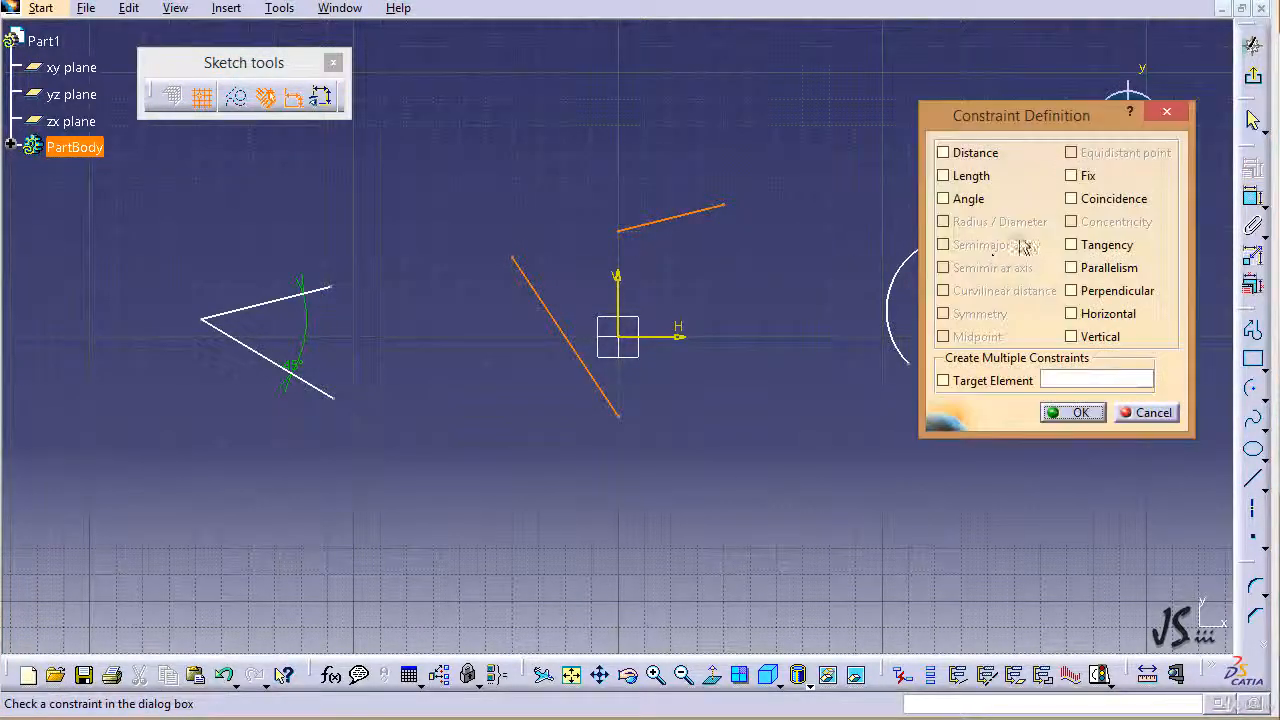
click(966, 199)
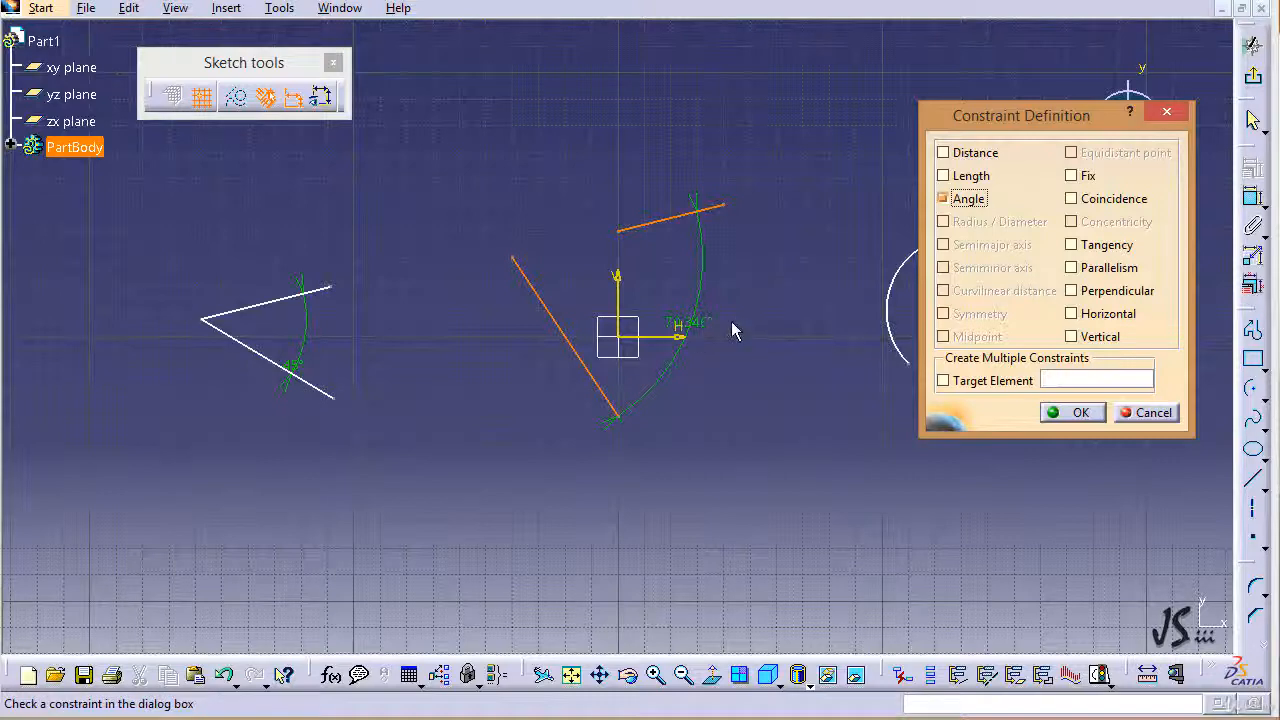
click(1072, 412)
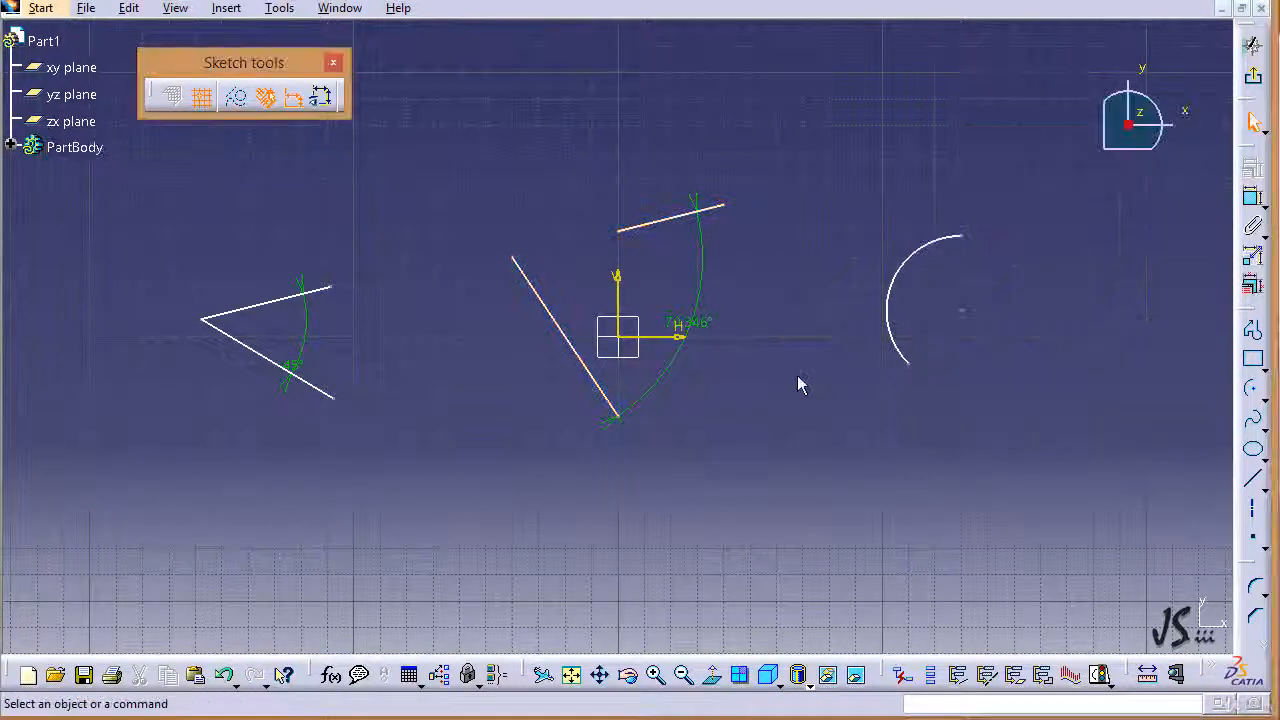
click(705, 315)
drag(706, 314, 726, 270)
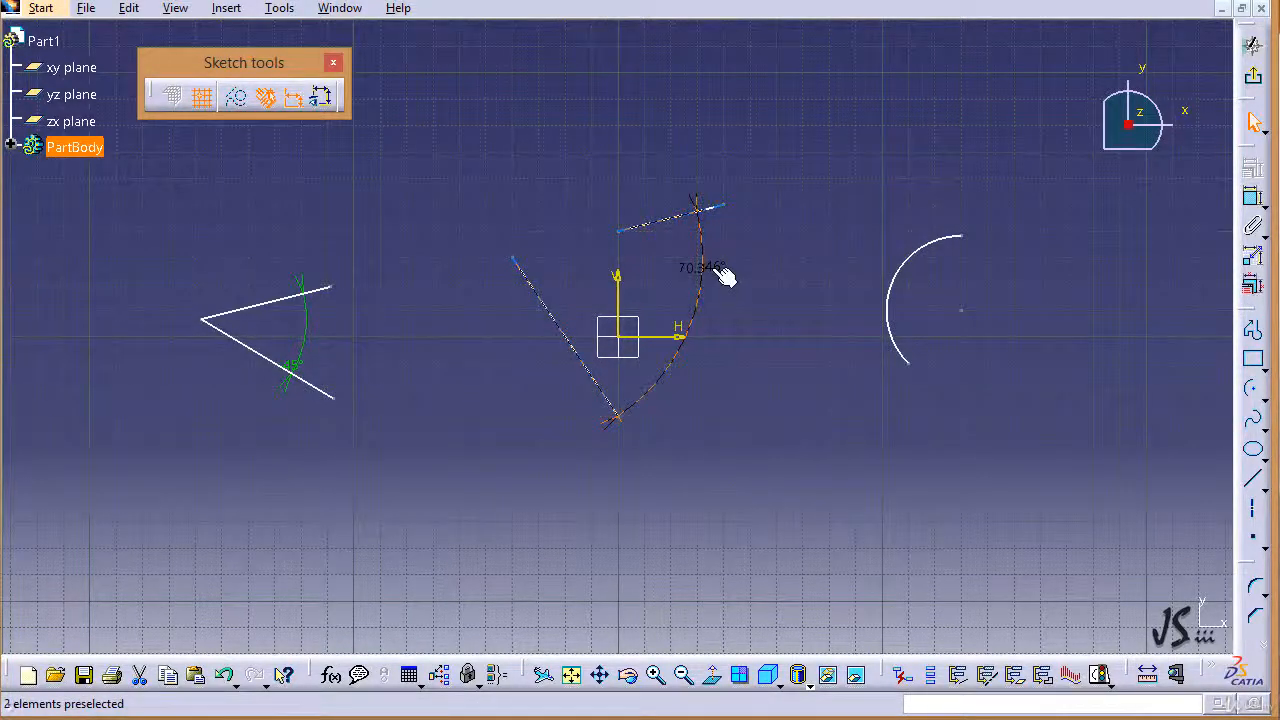
Set the angle between the two unconnected middle lines to 75 degrees
double_click(722, 275)
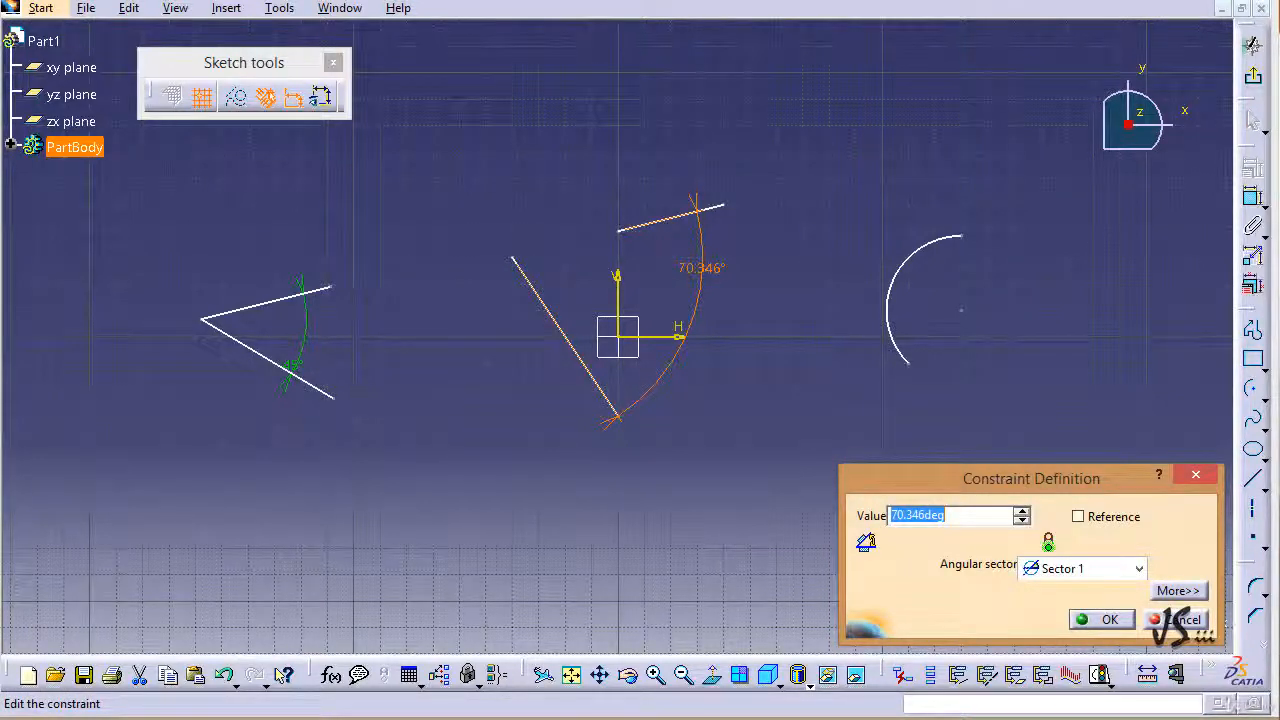
text(9)
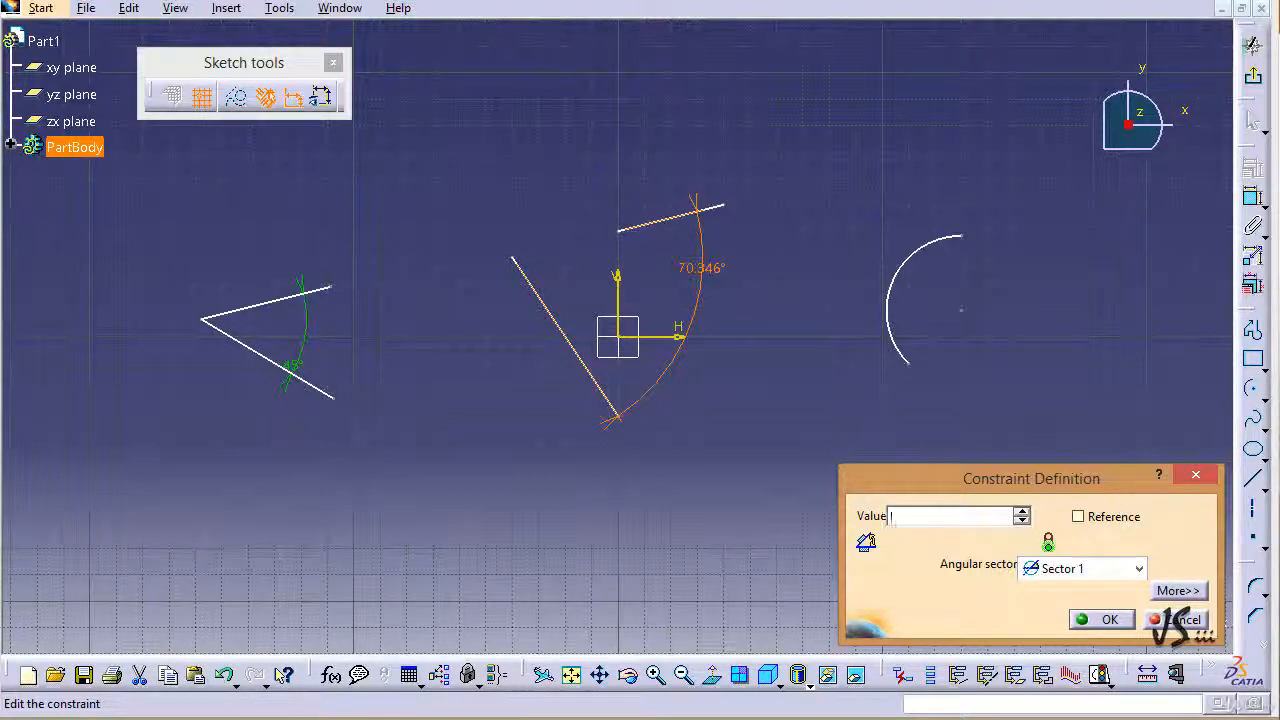
key(Return)
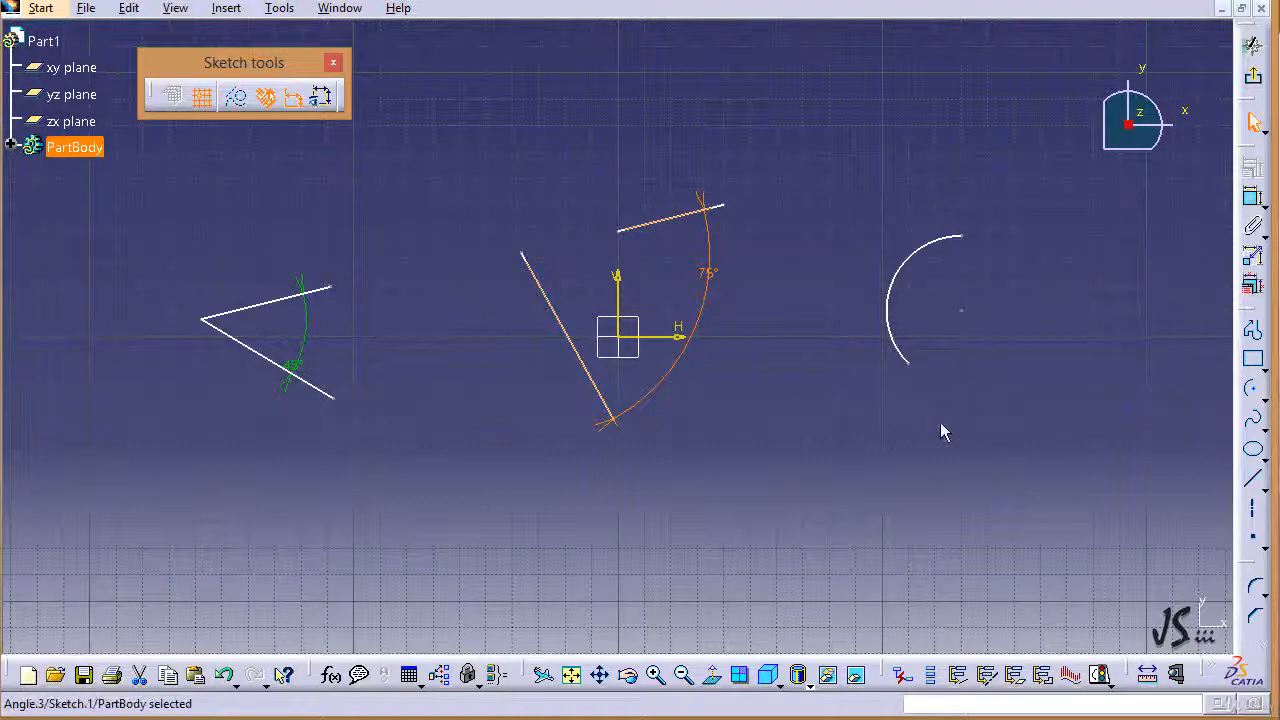
Add a Radius / Diameter constraint to the arc
click(903, 292)
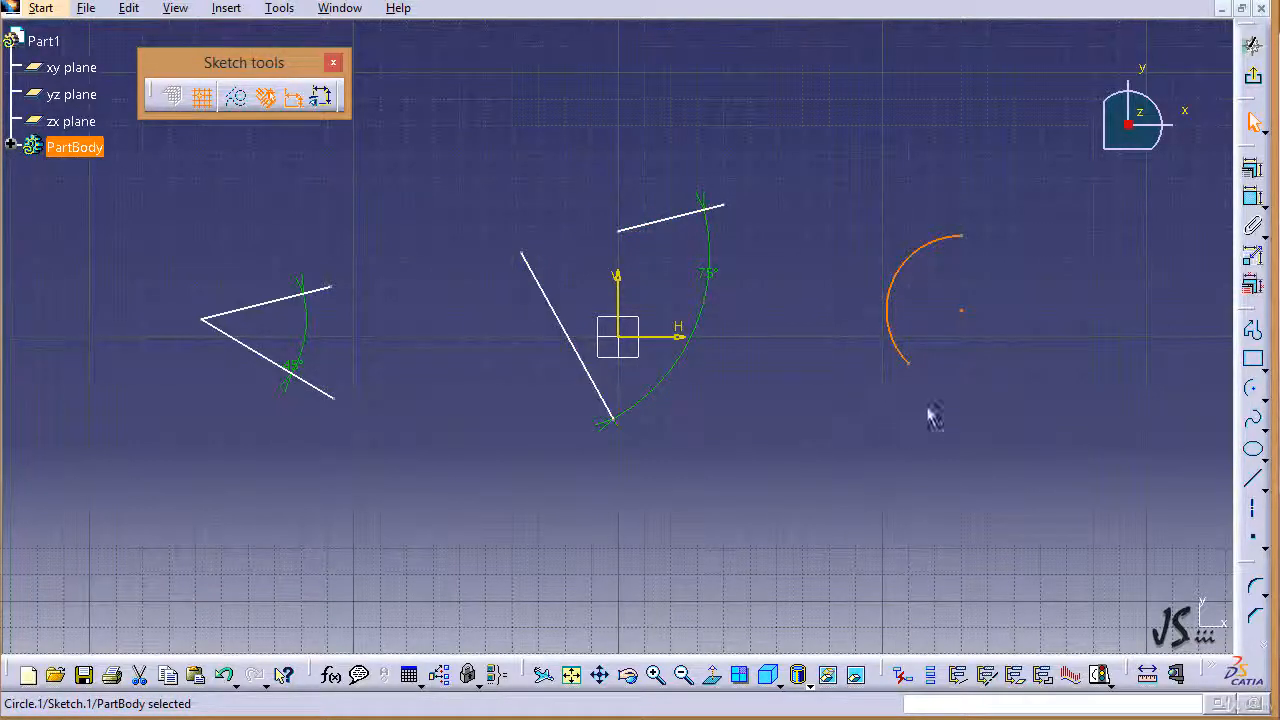
click(1251, 168)
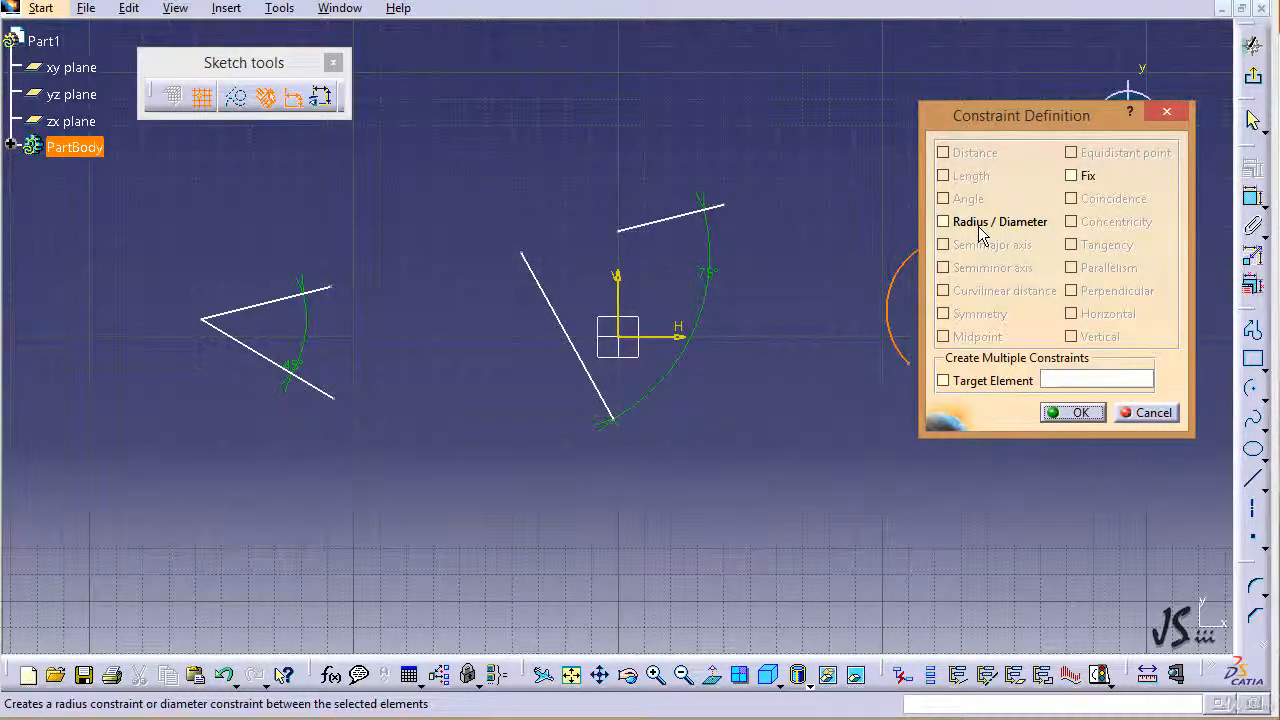
click(976, 223)
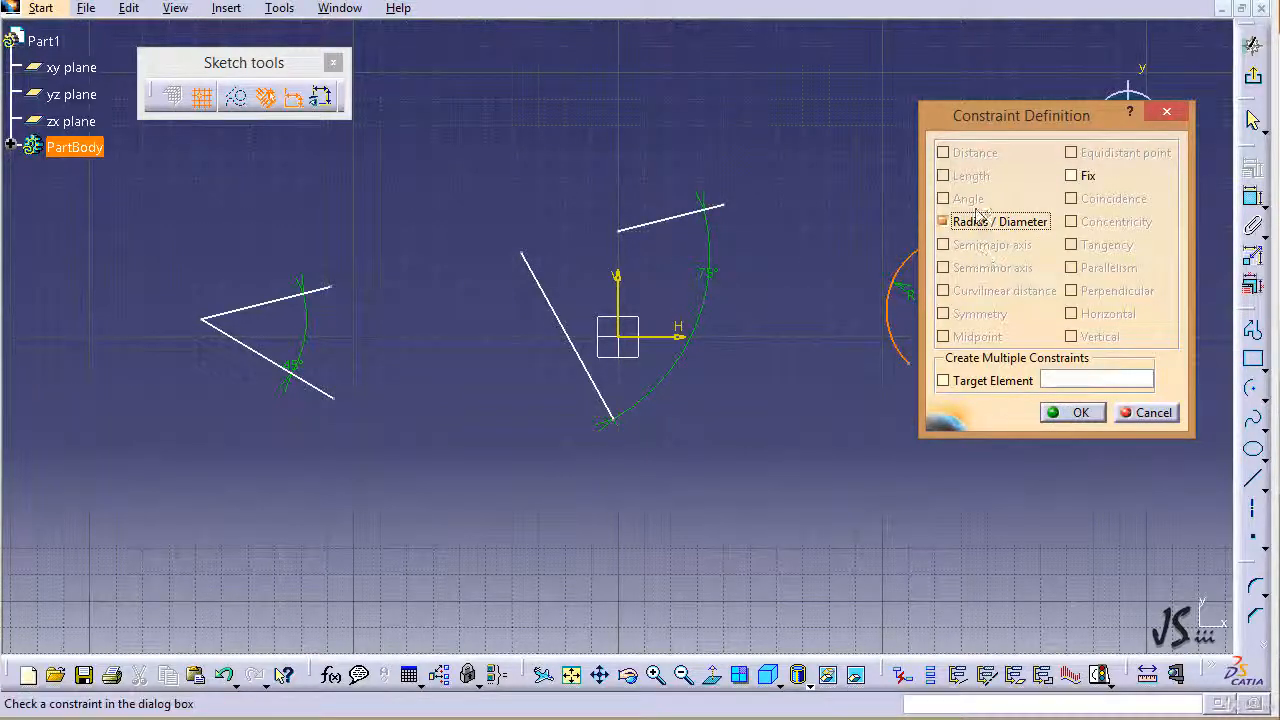
click(1075, 412)
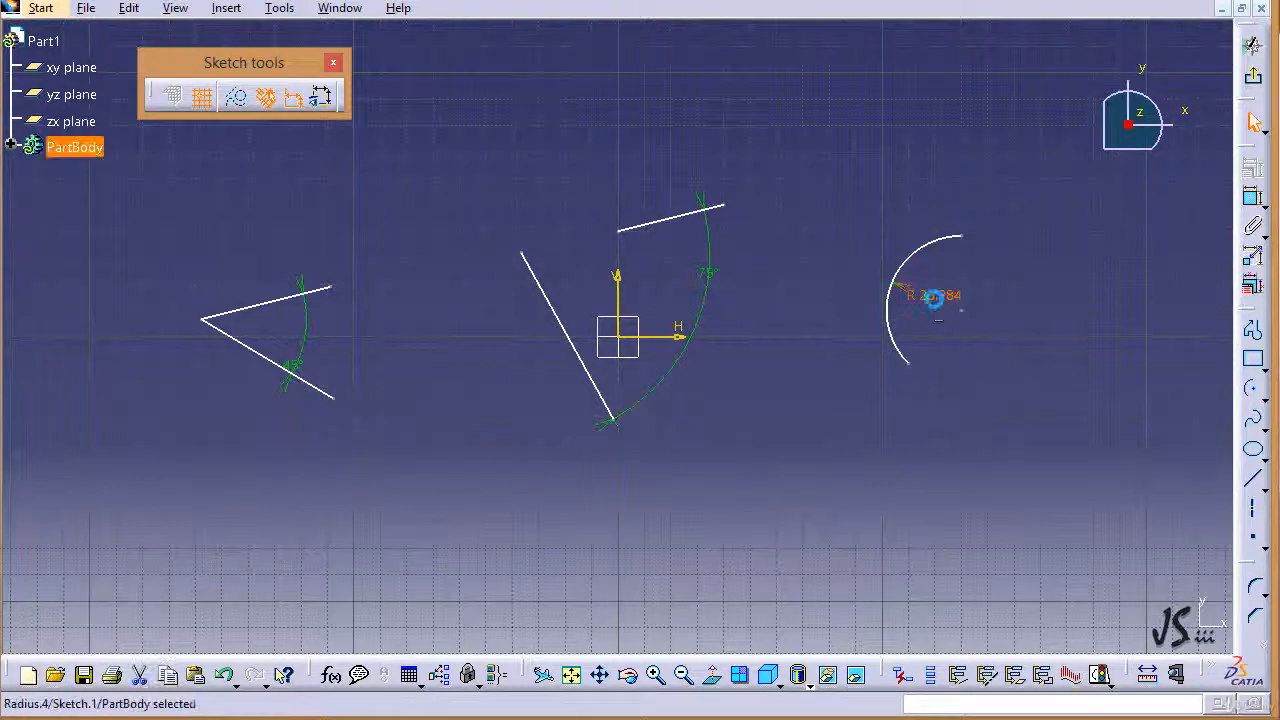
Set the arc's radius to 25 mm
double_click(935, 296)
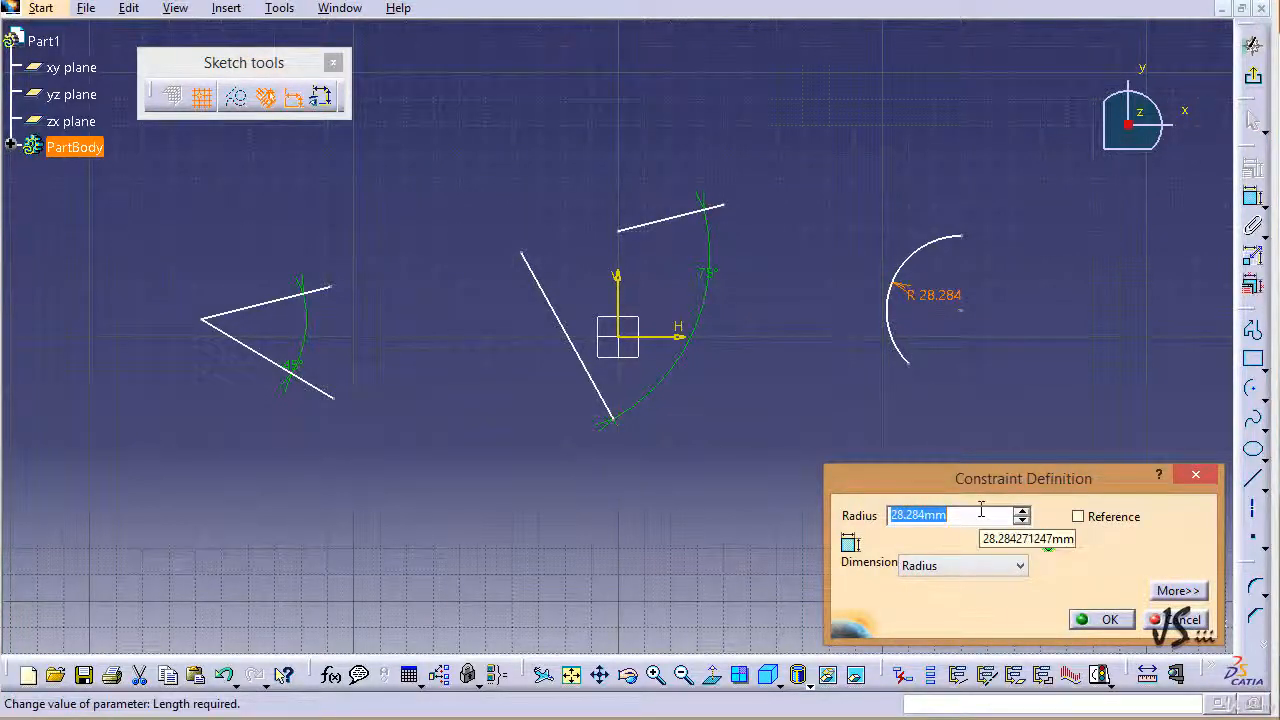
text(25)
key(Return)
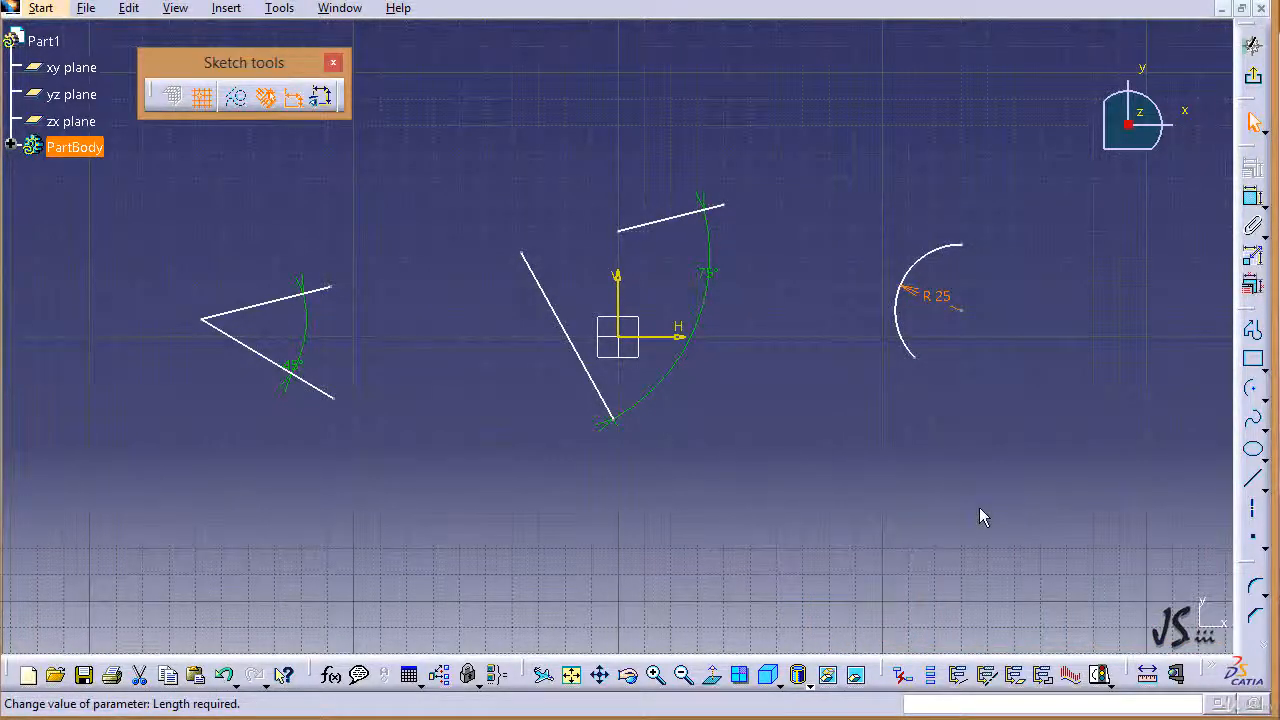
Examine which constraints are available for the arc's two endpoints, and for the arc together with its centre point
click(914, 357)
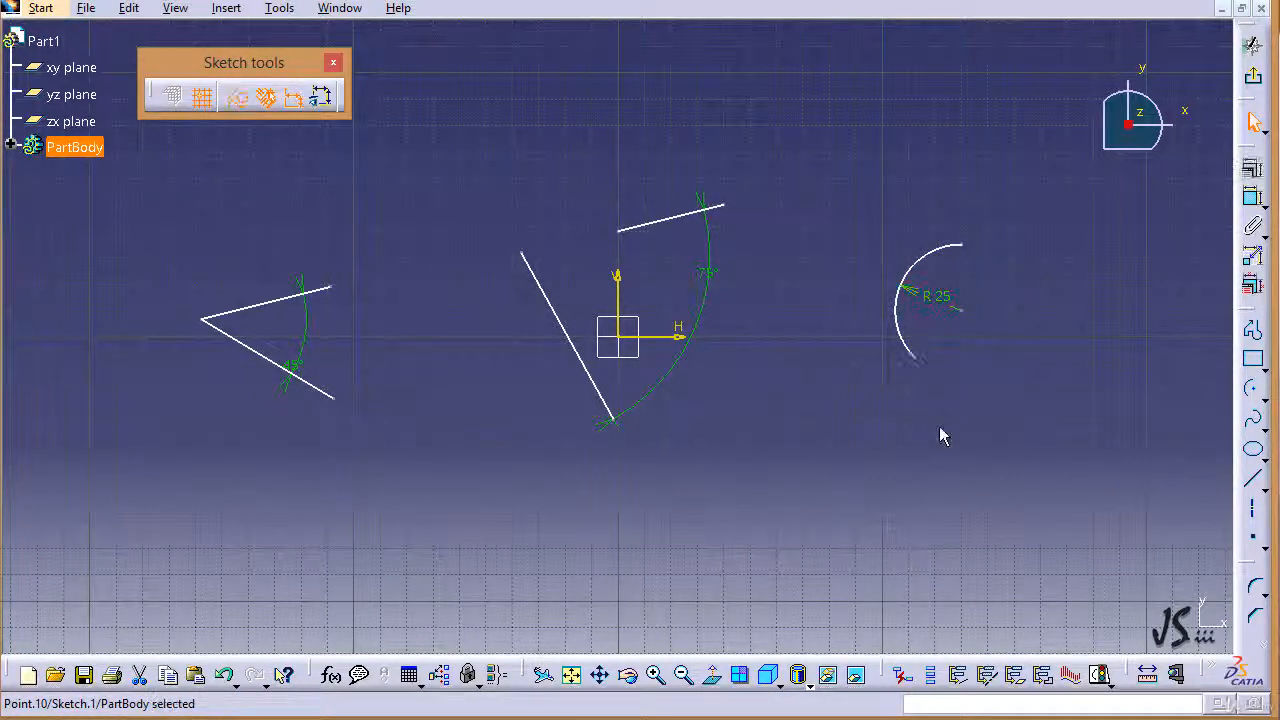
ctrl+click(966, 256)
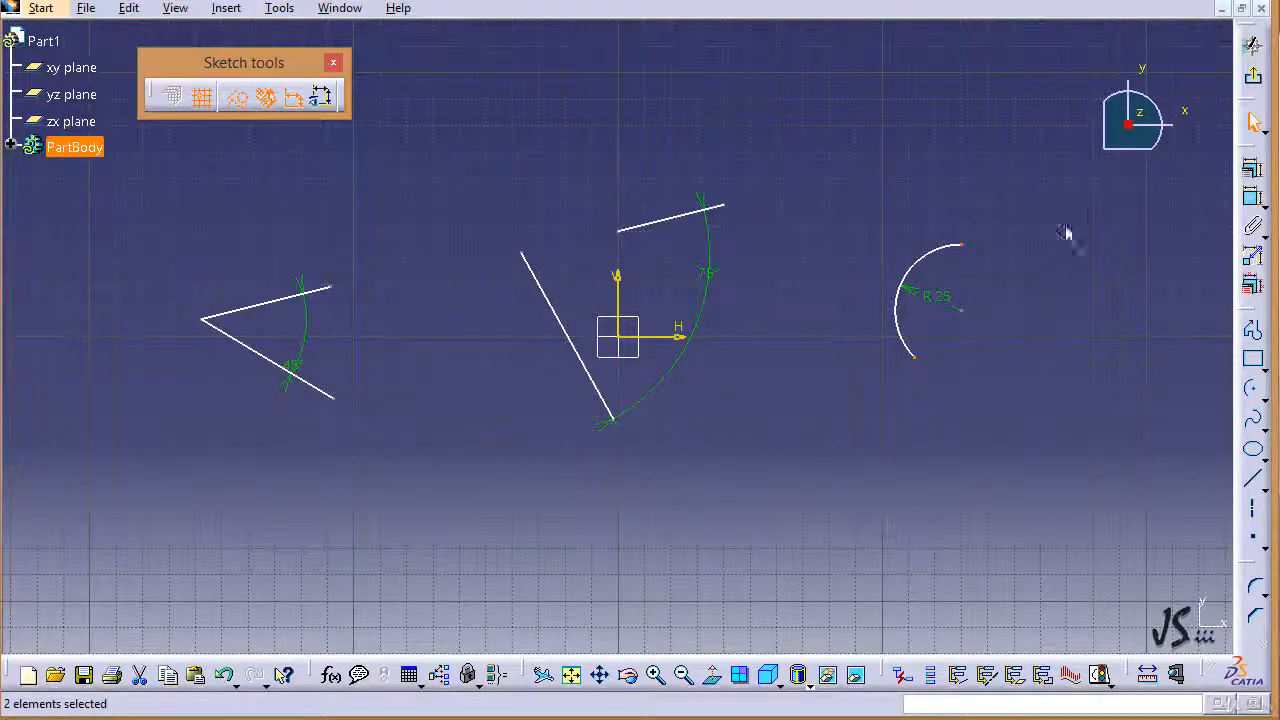
click(1251, 167)
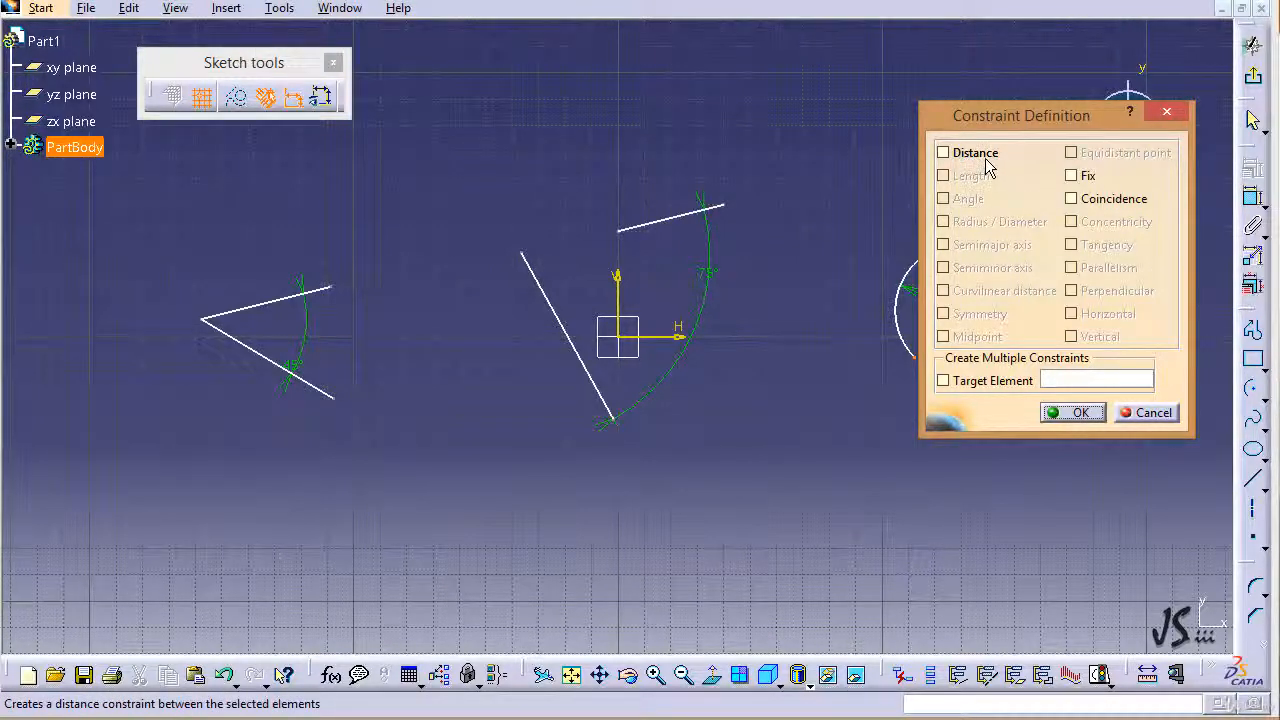
click(1148, 412)
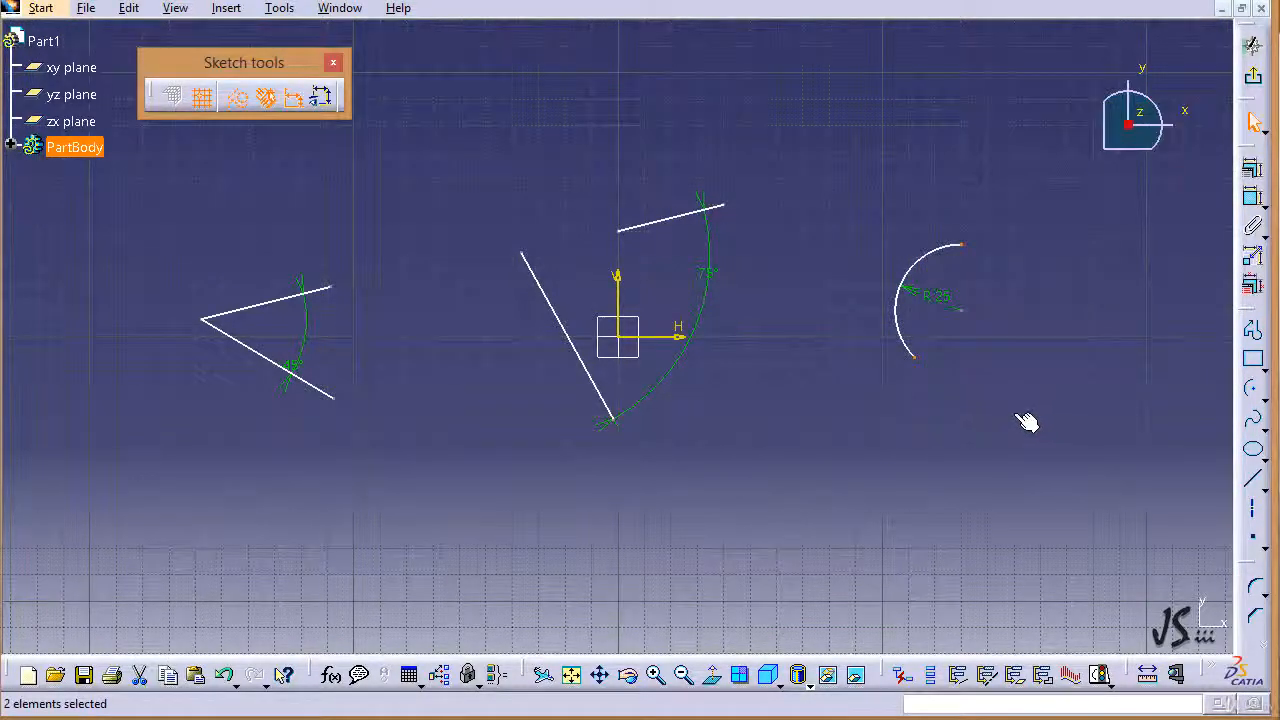
click(971, 374)
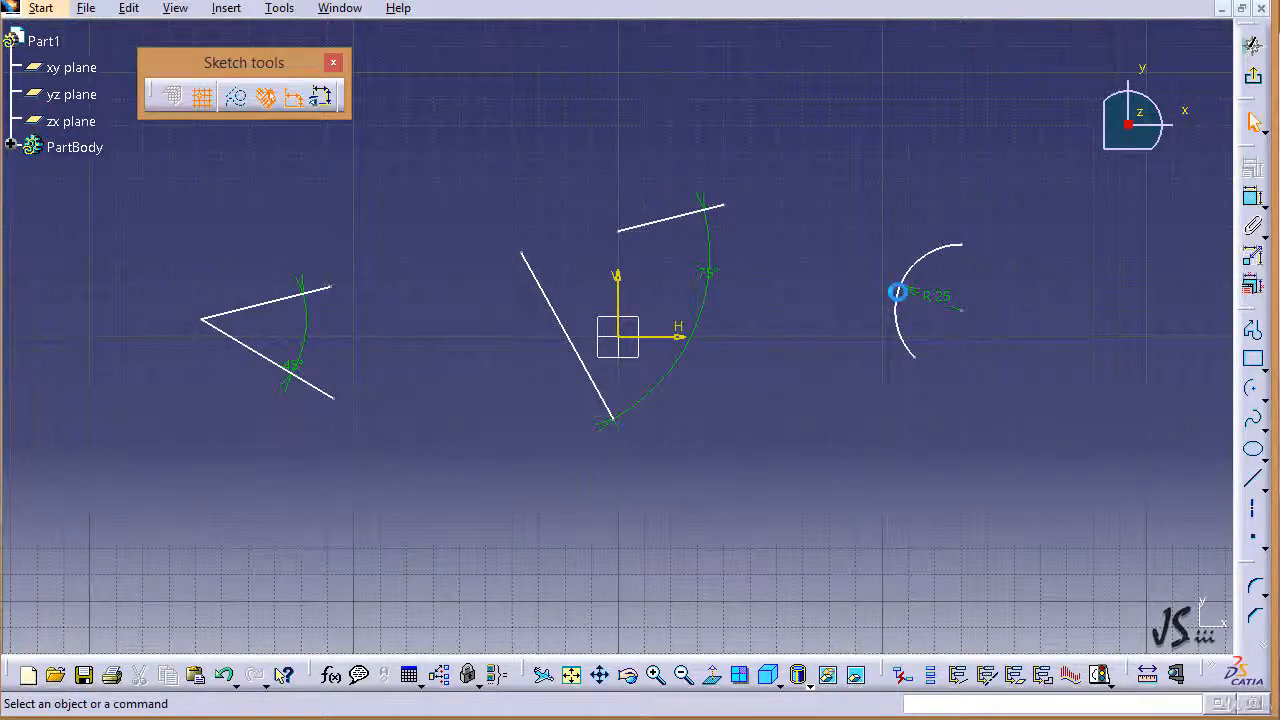
click(897, 293)
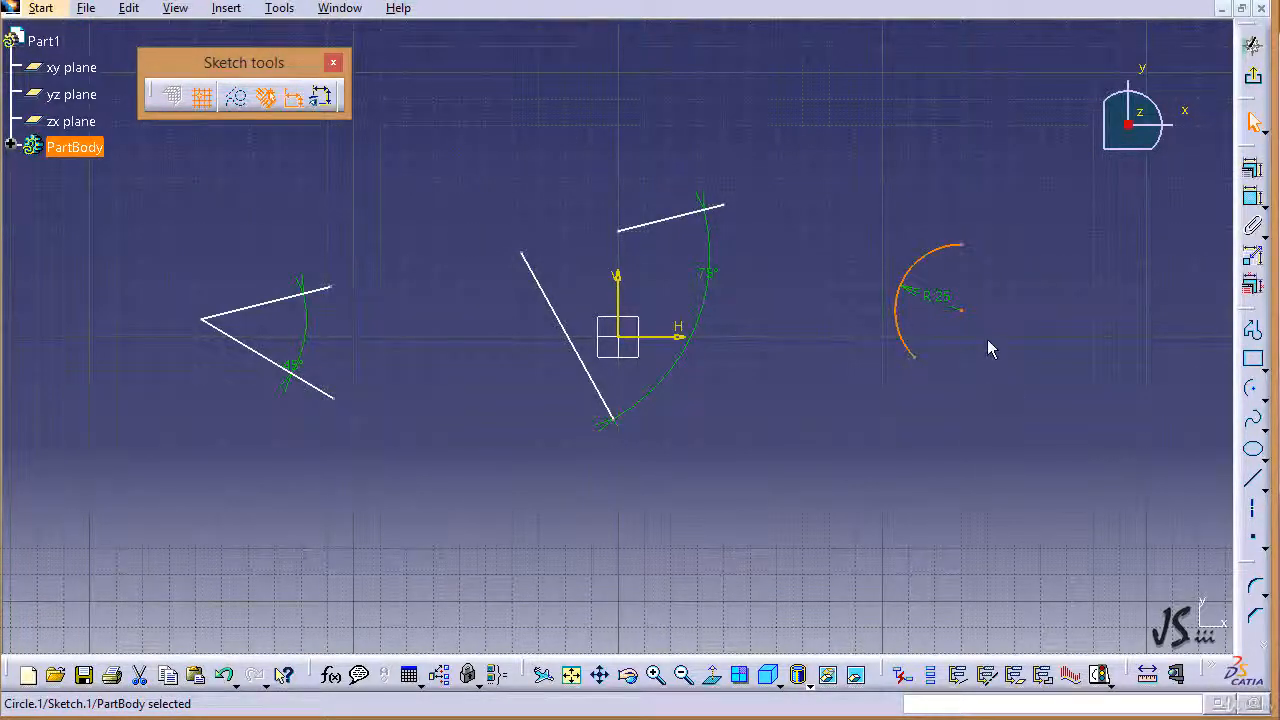
ctrl+click(961, 310)
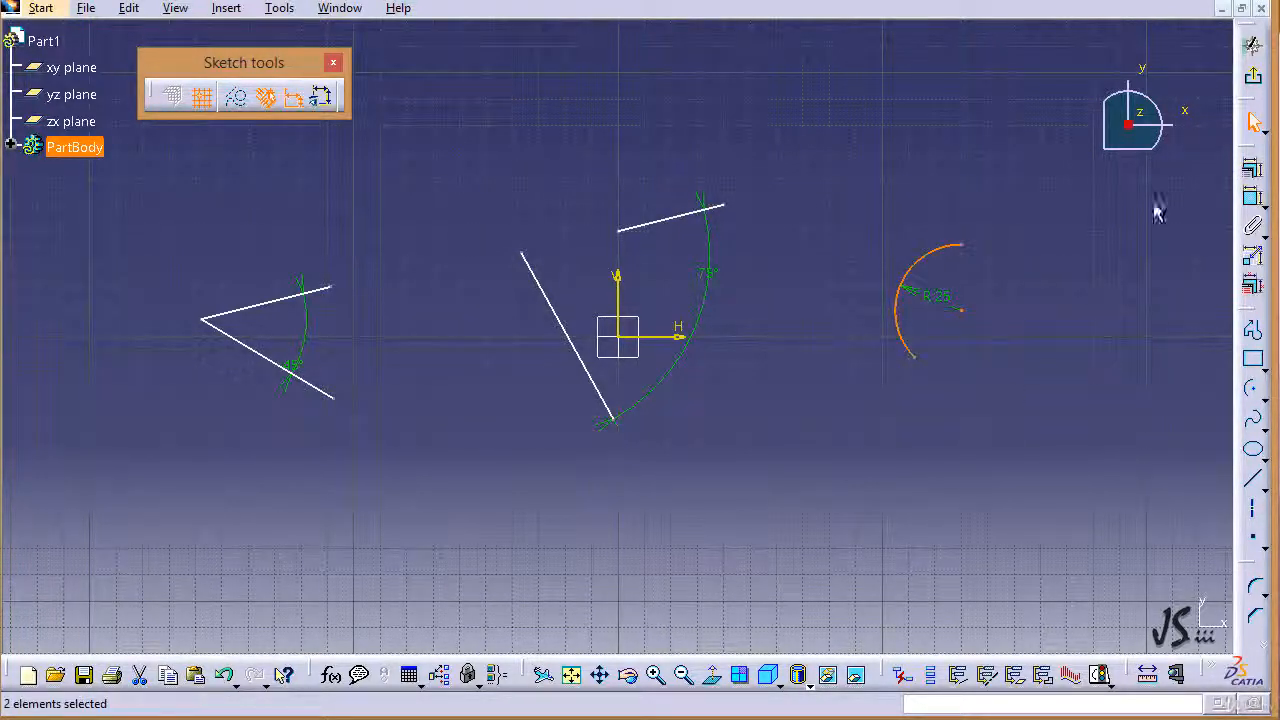
click(1253, 170)
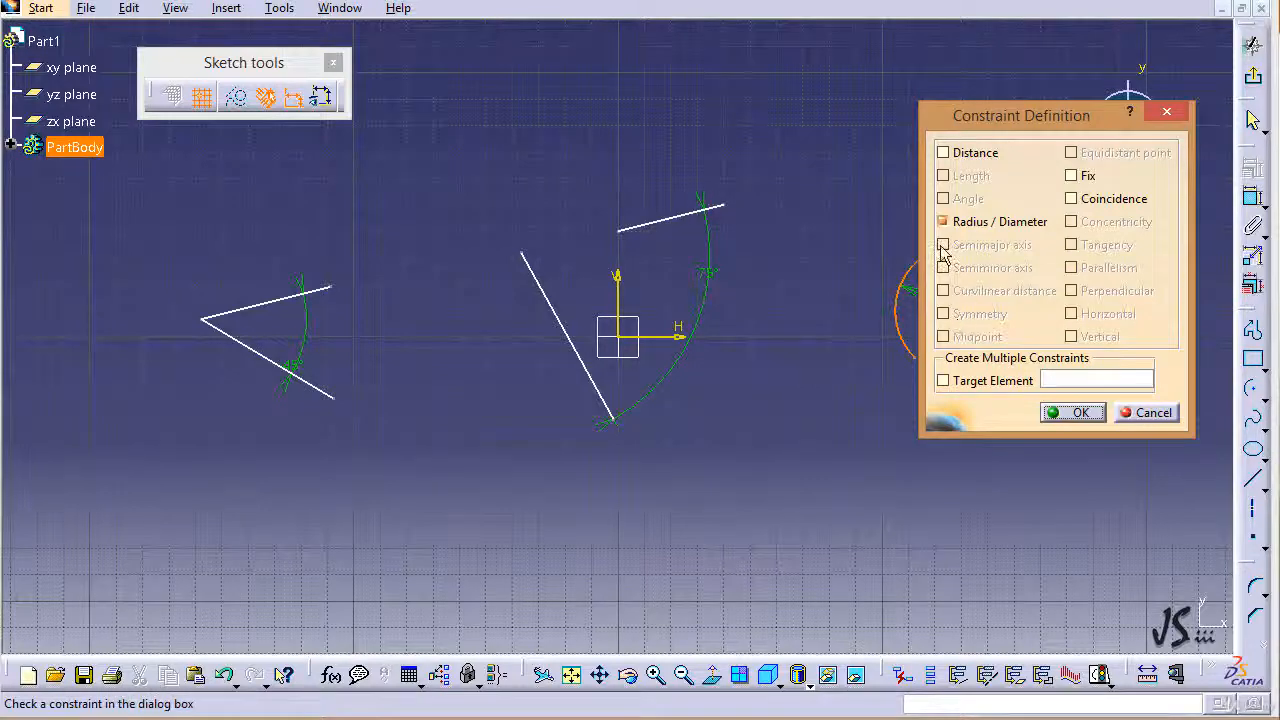
click(1140, 413)
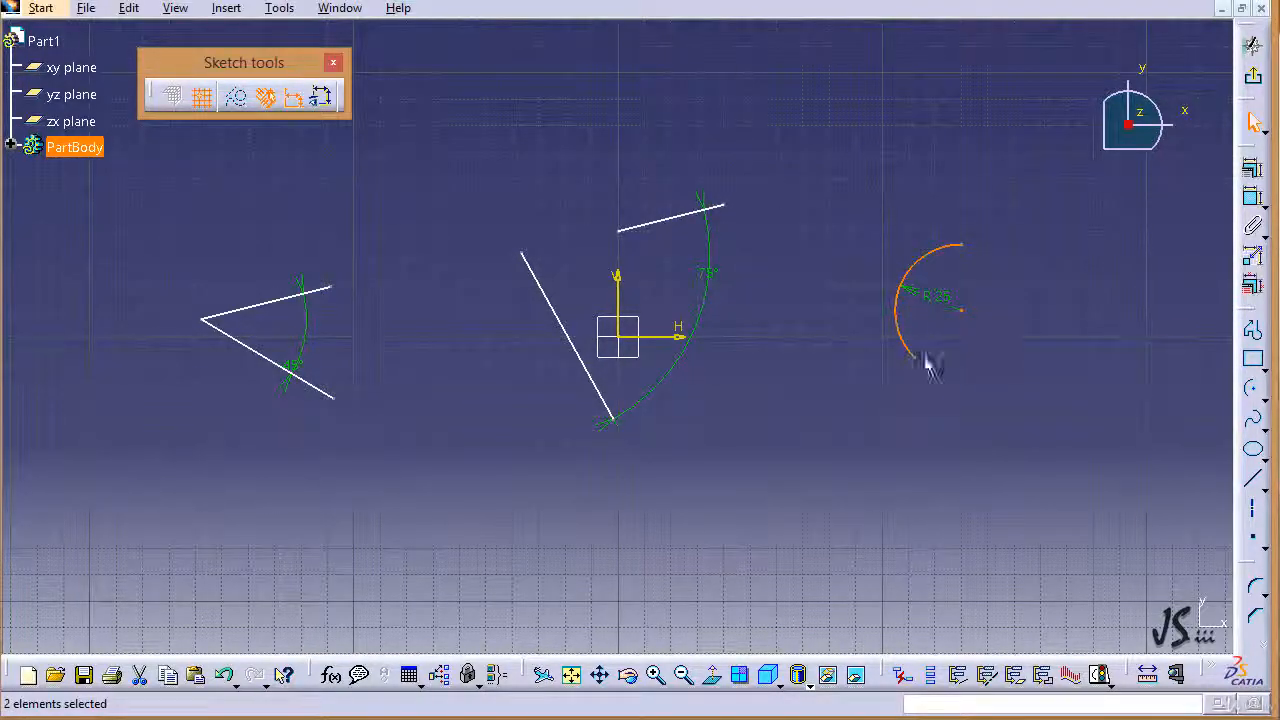
click(965, 355)
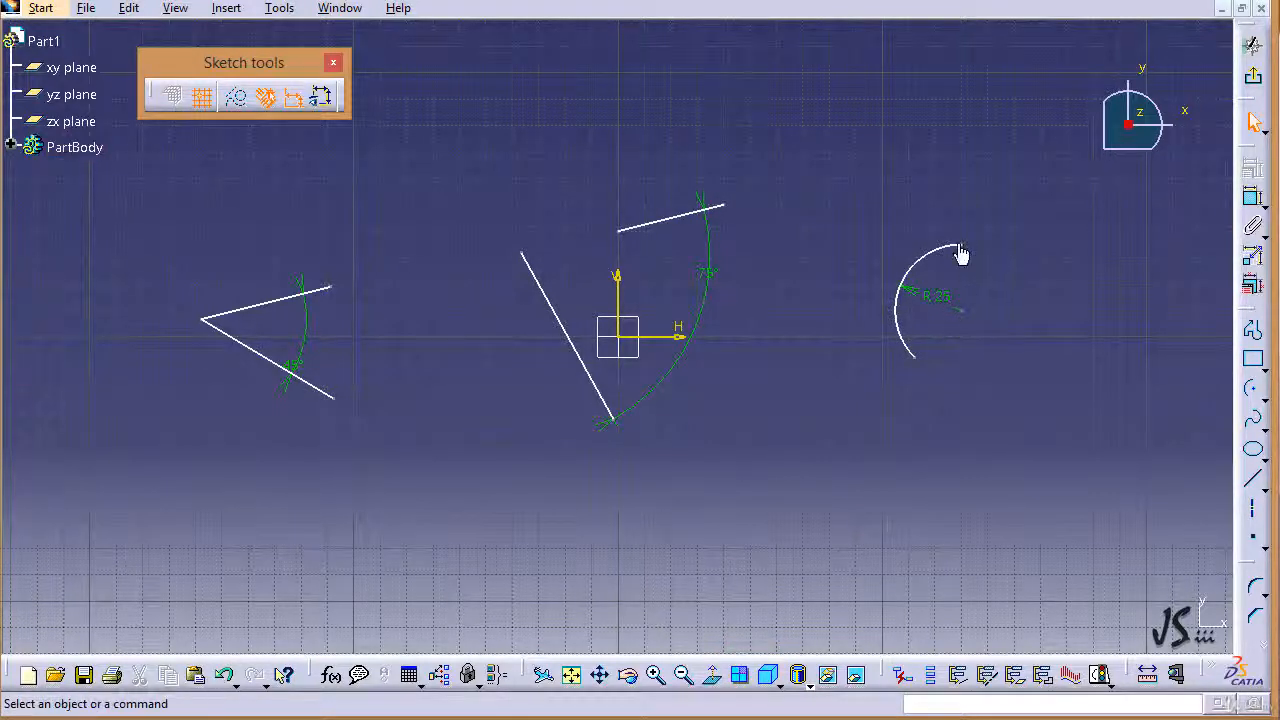
Draw two axis lines from the arc's centre, one to its lower endpoint and one vertically to its upper endpoint
click(1255, 510)
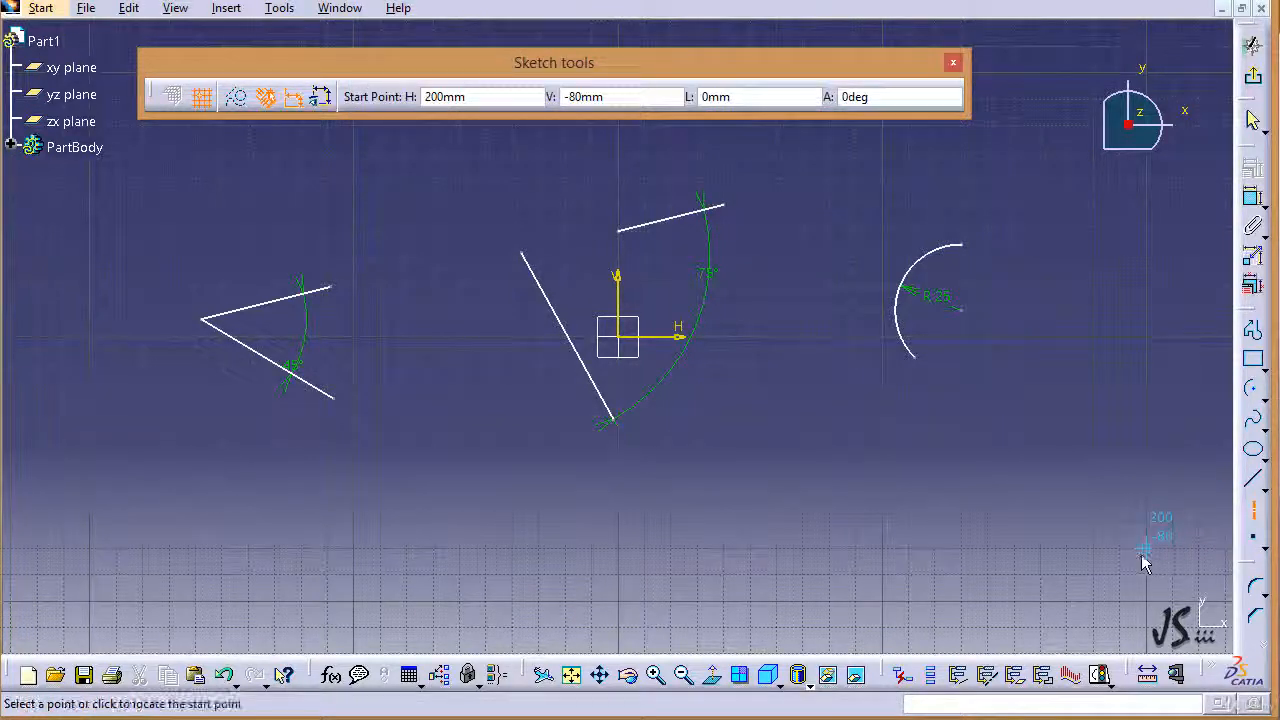
click(961, 318)
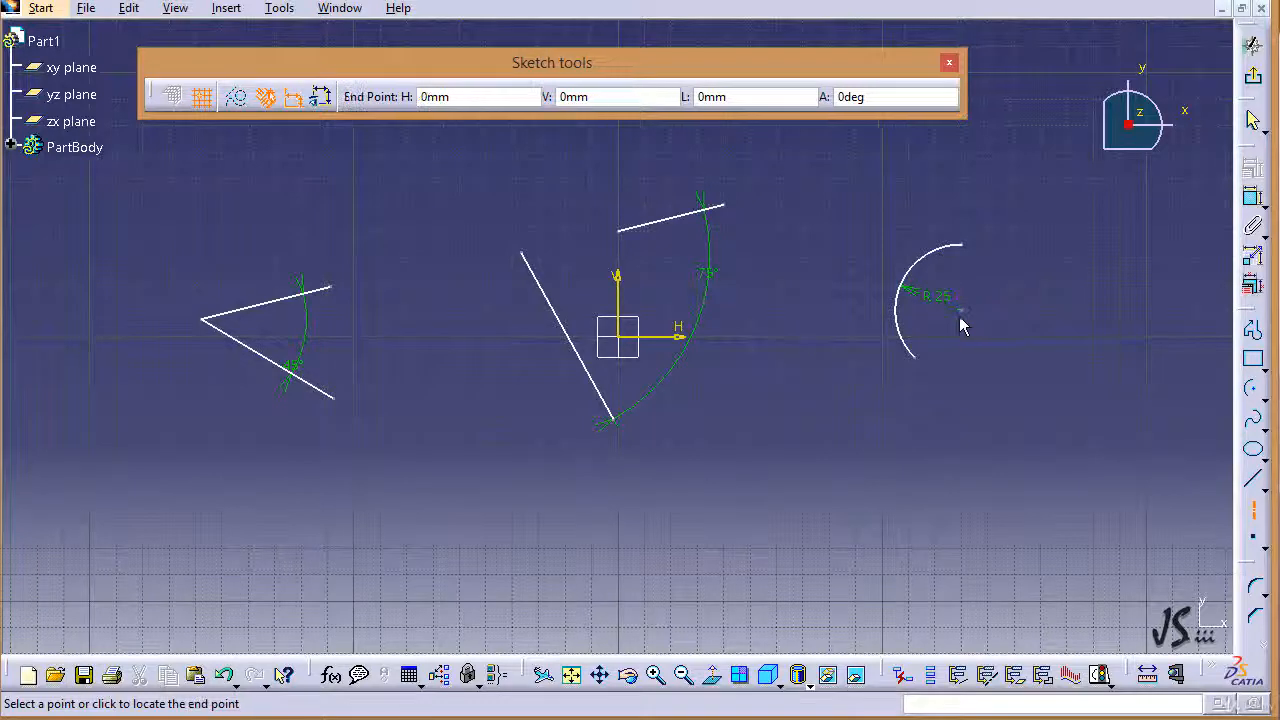
click(918, 355)
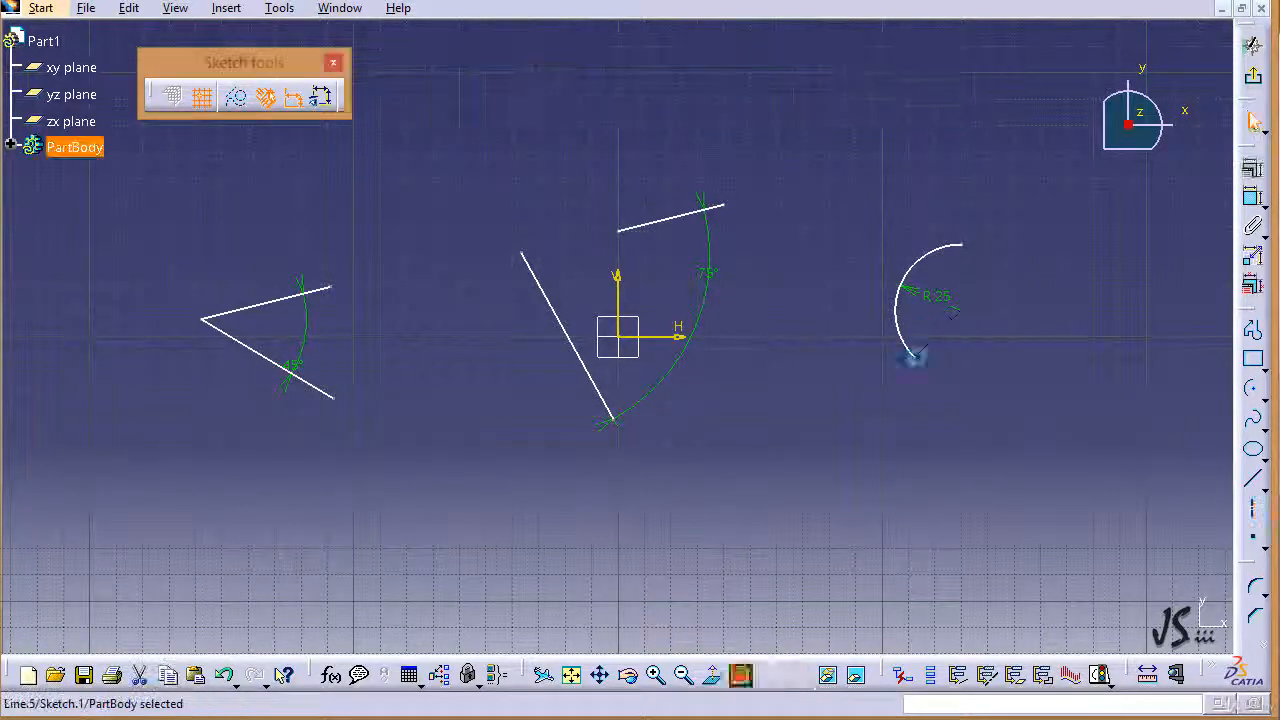
click(1257, 513)
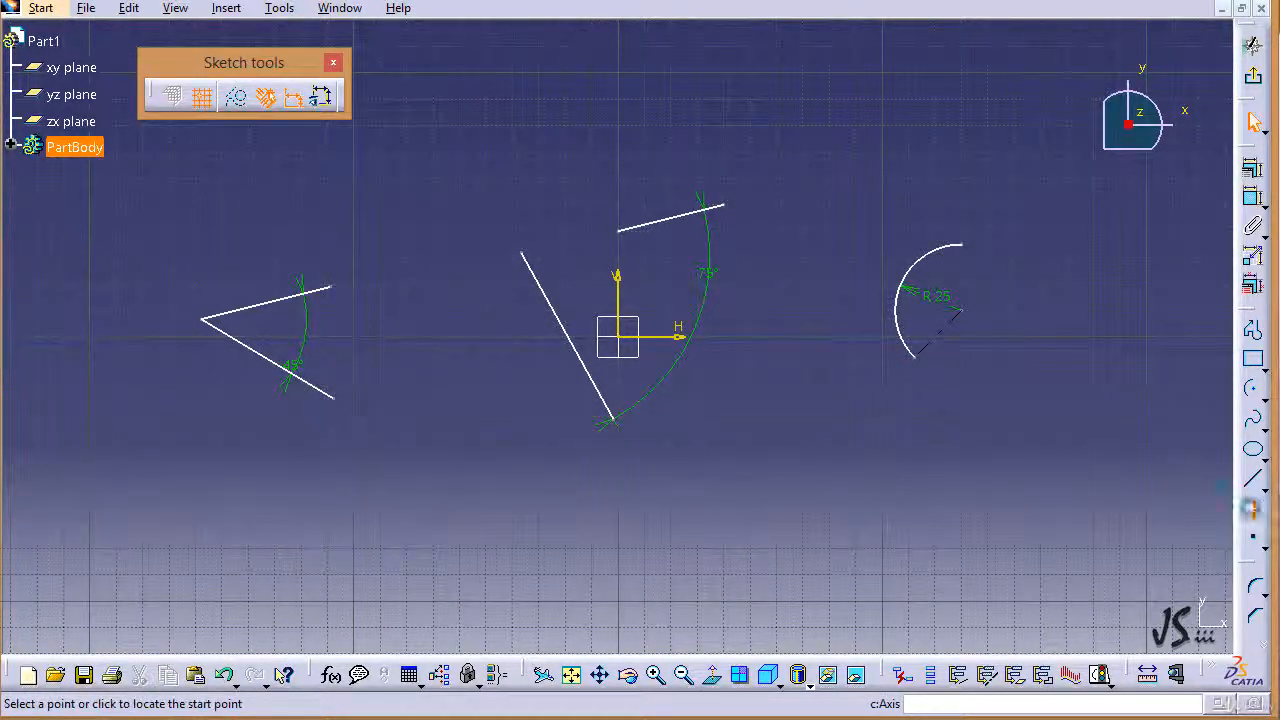
click(965, 318)
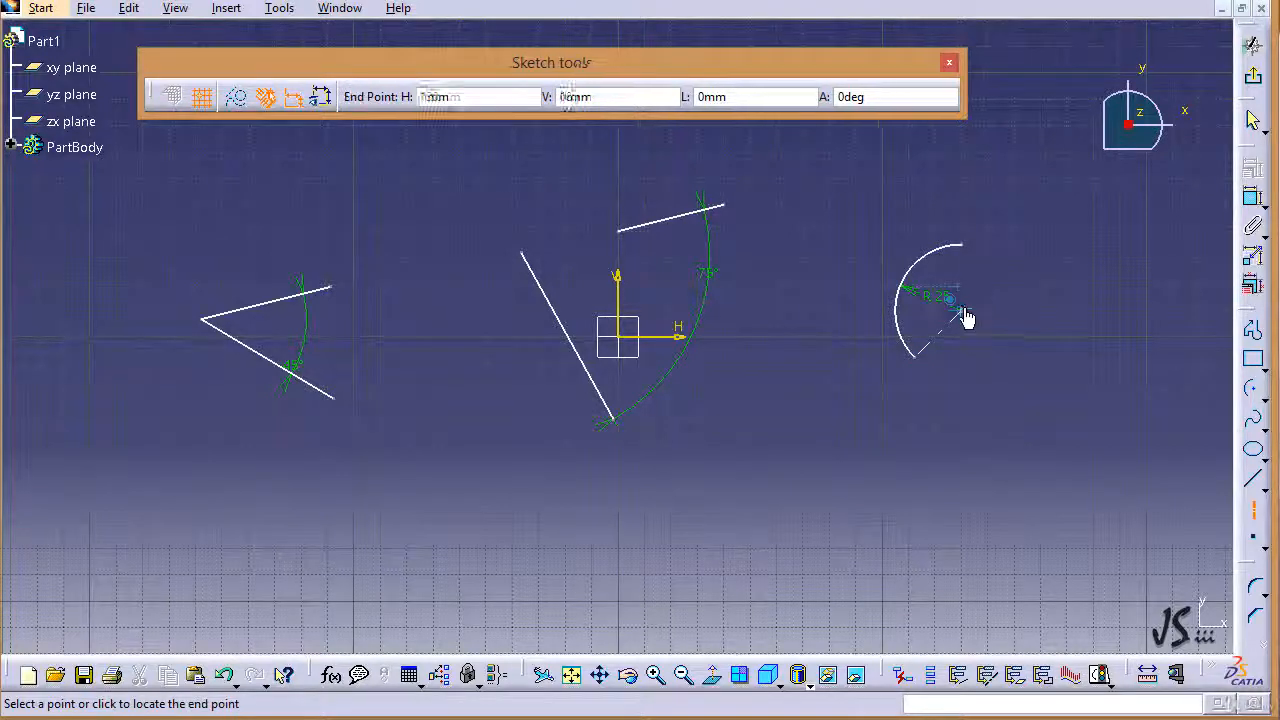
click(960, 251)
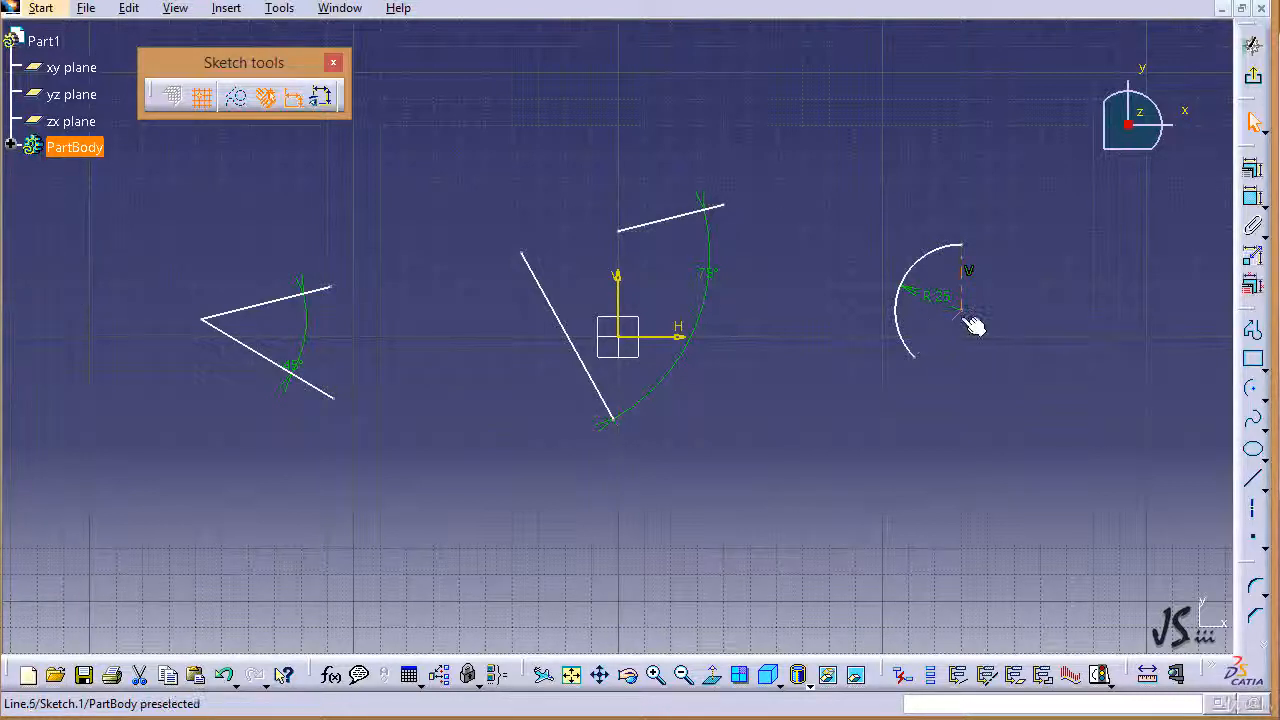
Add an angle constraint between the arc's two axis lines and move its dimension outside the arc
click(963, 300)
ctrl+click(950, 330)
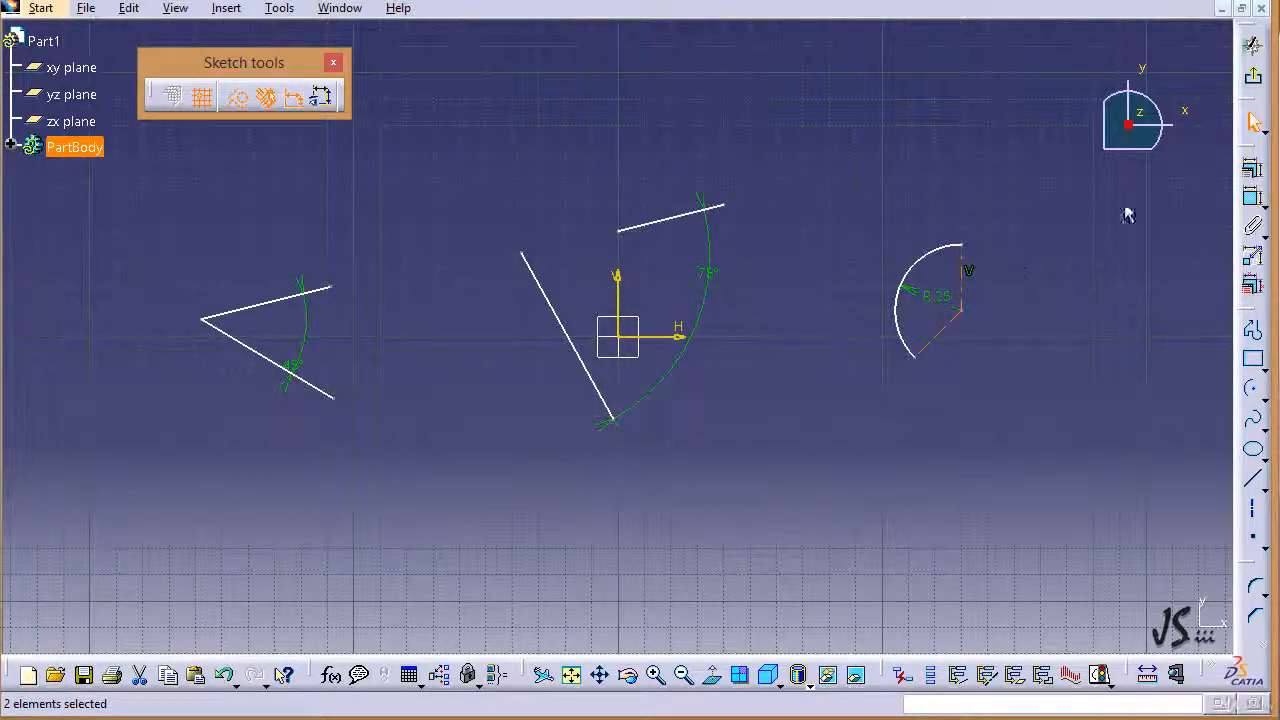
click(1251, 168)
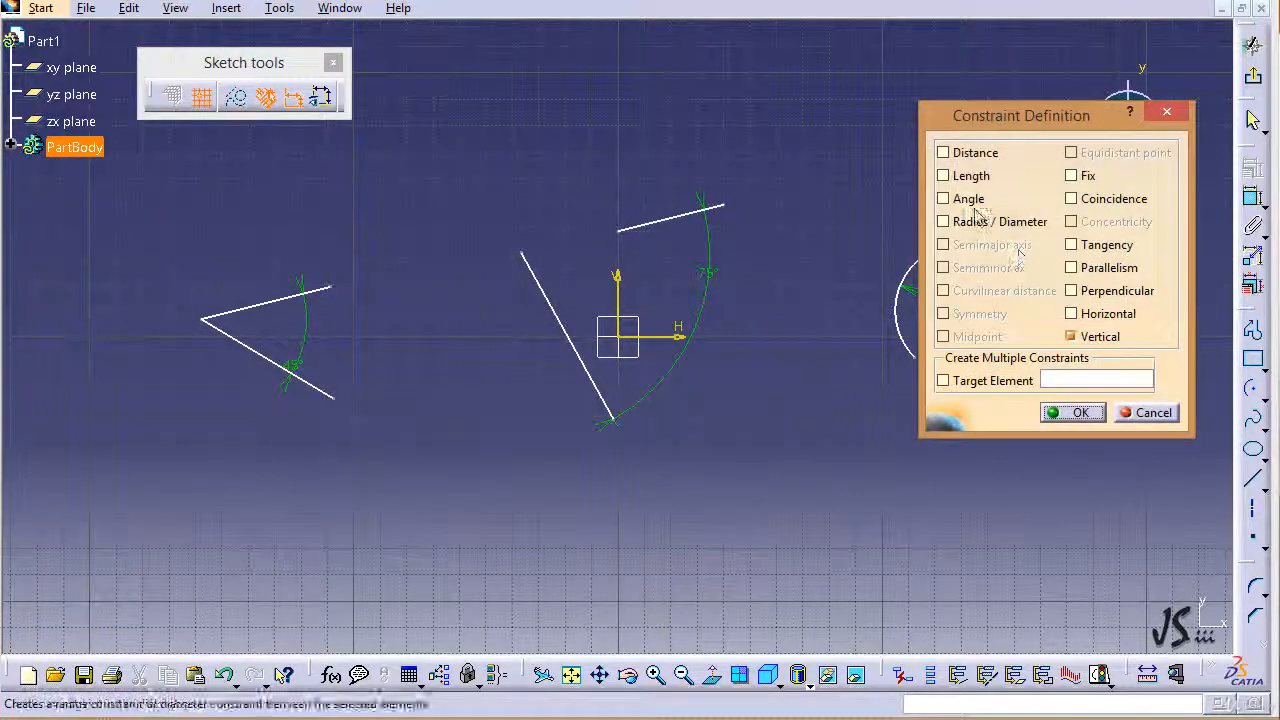
click(966, 199)
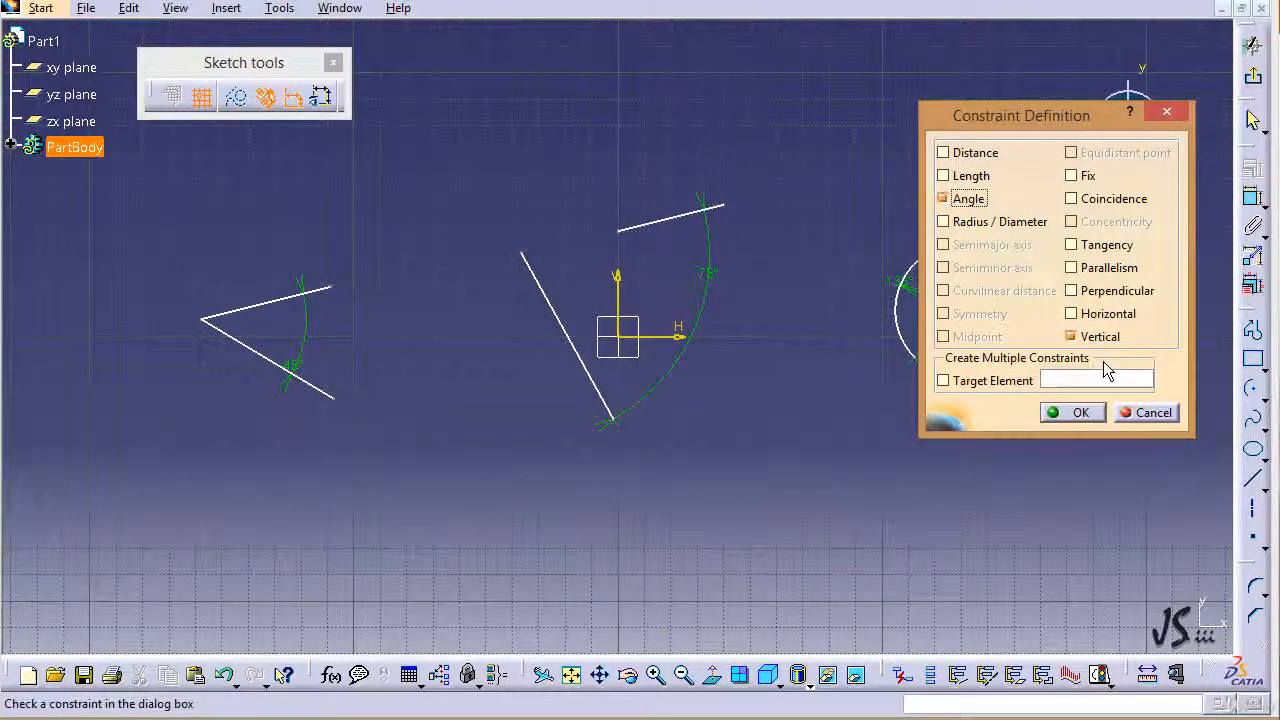
click(1073, 413)
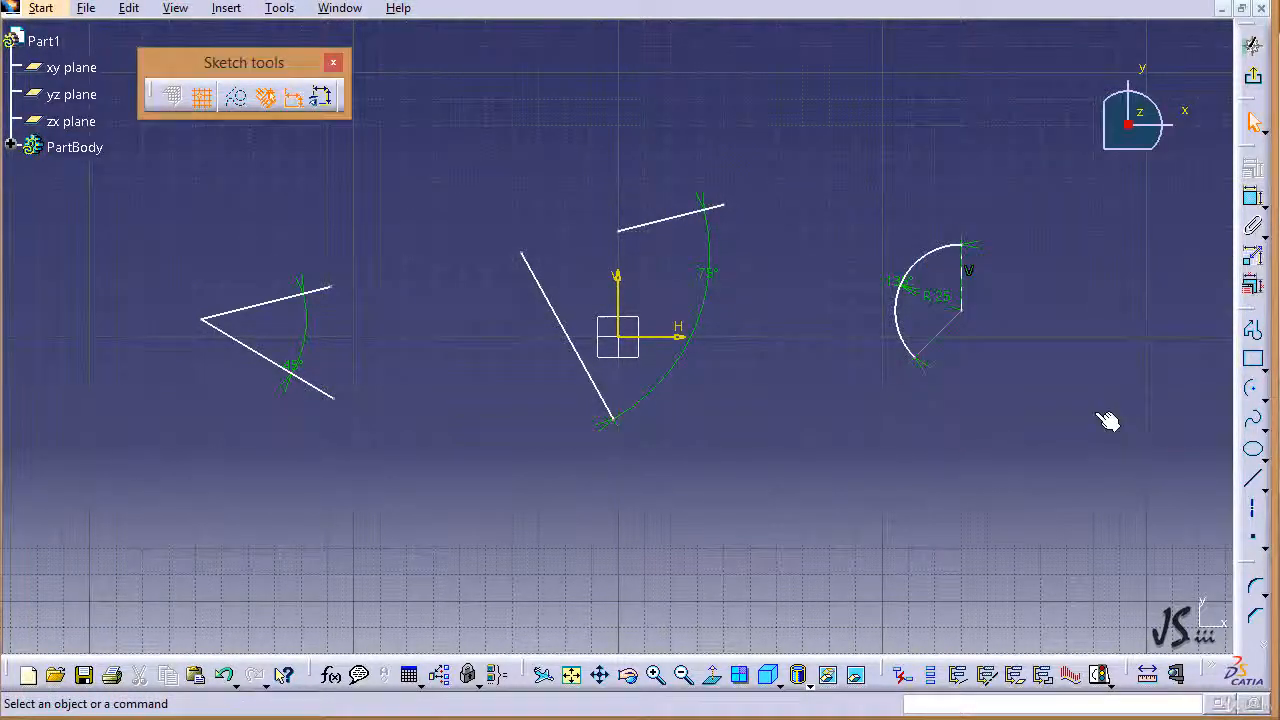
click(899, 284)
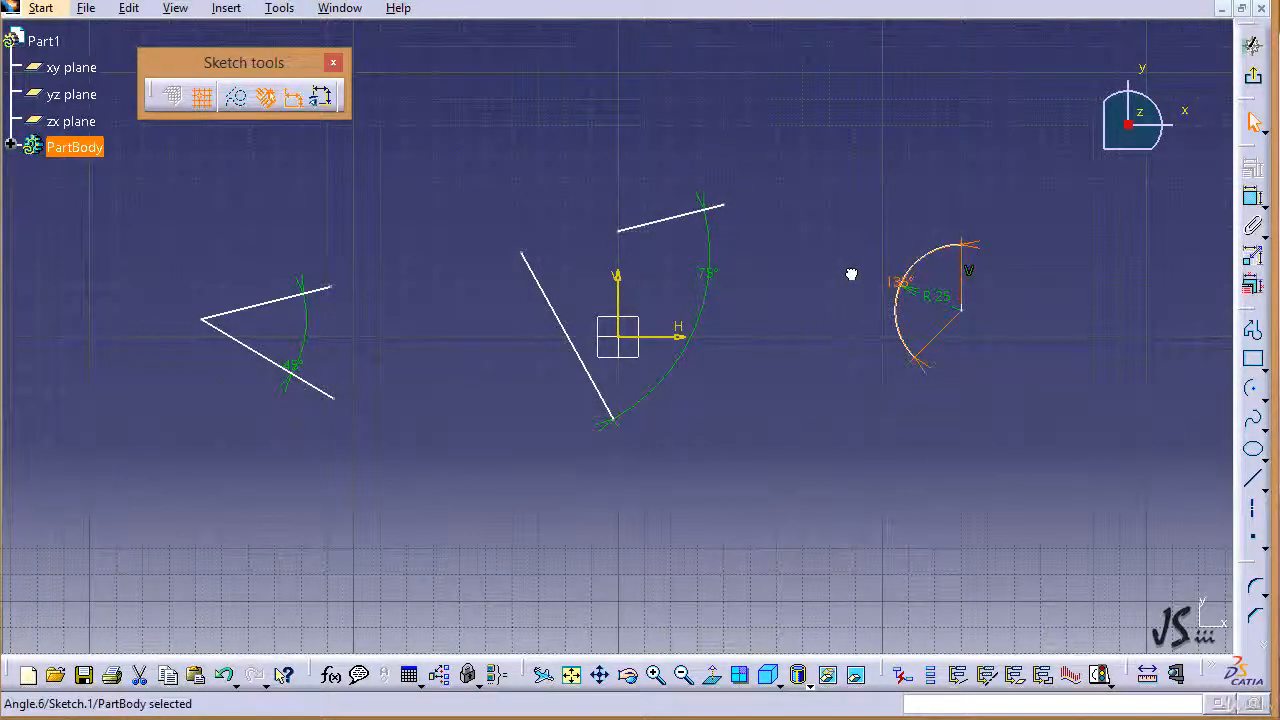
mouse_move(851, 274)
mouse_down()
mouse_move(839, 351)
mouse_move(851, 366)
mouse_move(925, 343)
mouse_move(948, 351)
mouse_move(898, 316)
mouse_move(891, 292)
mouse_move(920, 397)
mouse_move(954, 417)
mouse_move(1017, 364)
mouse_move(1031, 374)
mouse_move(1023, 400)
mouse_move(919, 398)
mouse_move(837, 294)
mouse_move(862, 297)
mouse_up()
Set the angle between the arc's two axis lines to 120 degrees
double_click(862, 297)
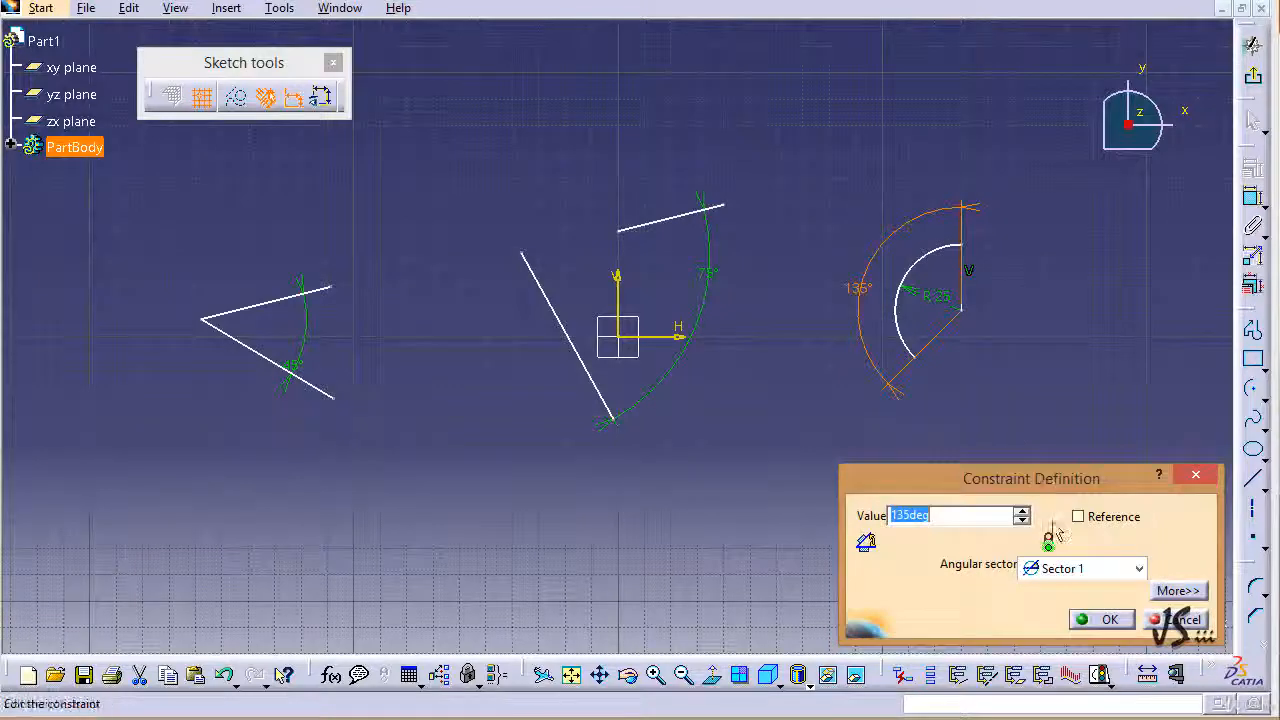
text(120)
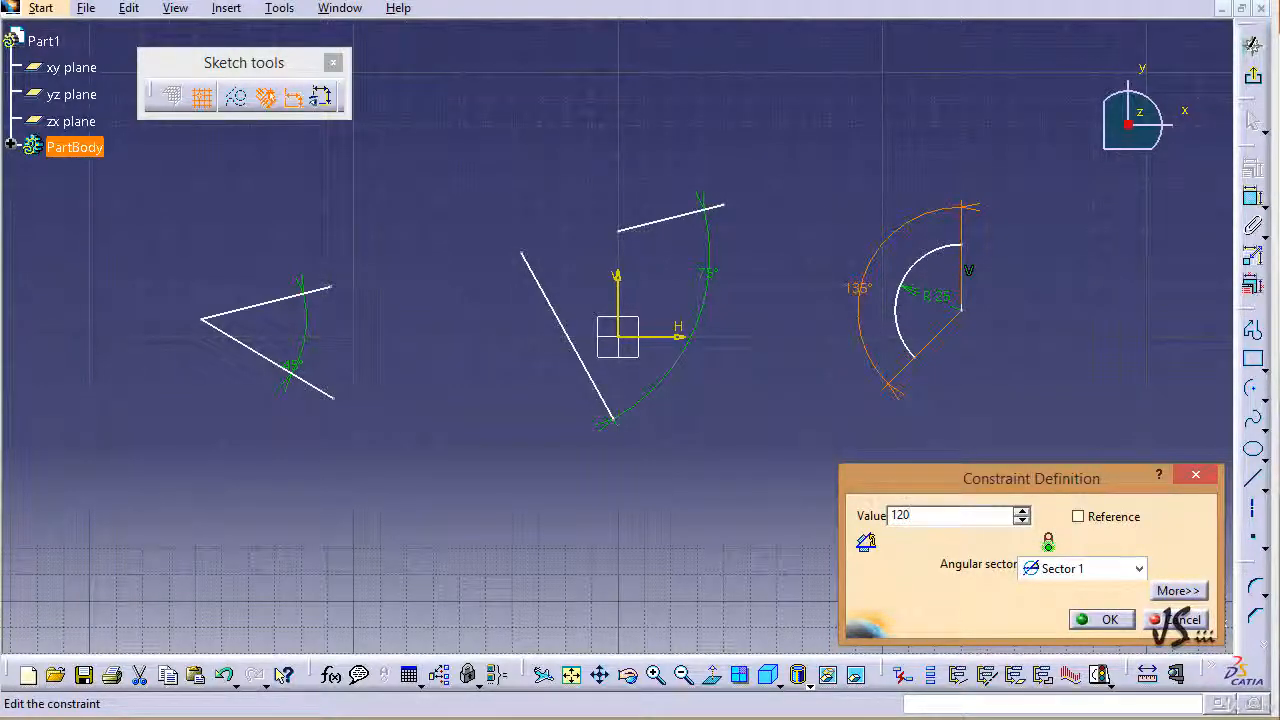
click(1100, 619)
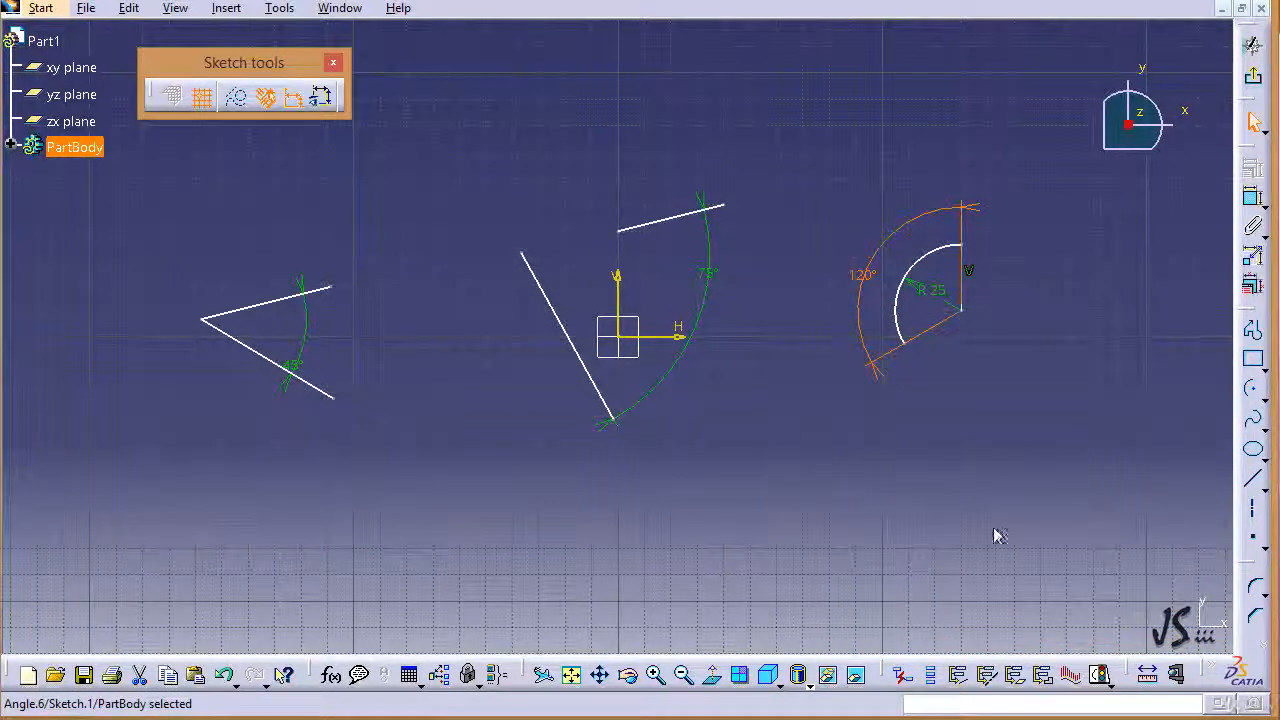